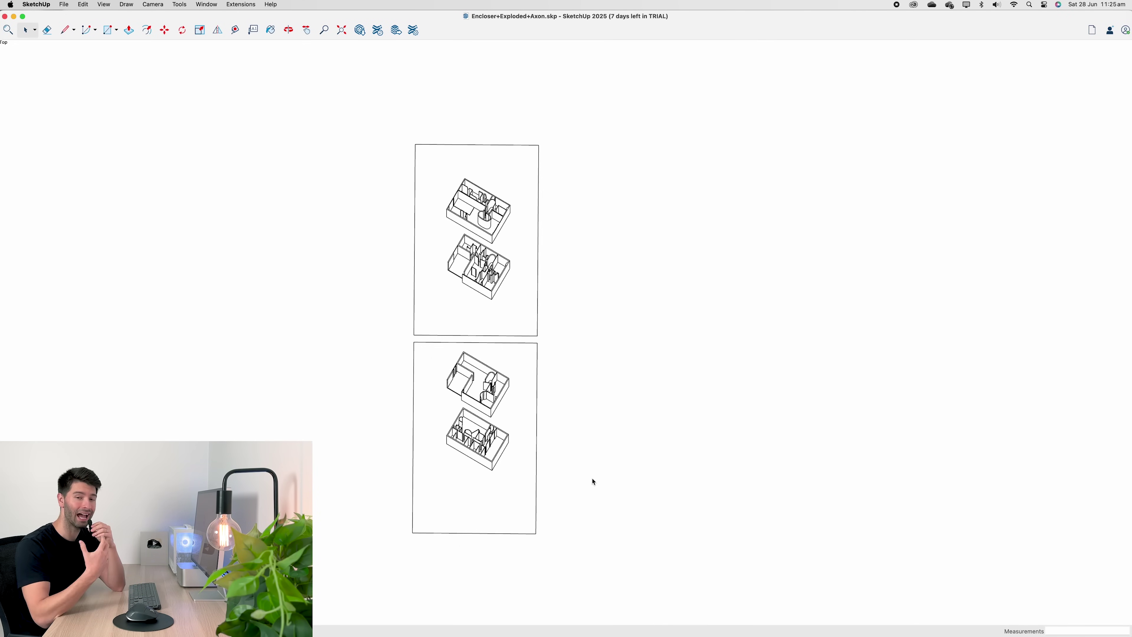
Step: Delete the lower sheet frame's edges, then select the upper sheet frame
scroll(475, 353, up, 4)
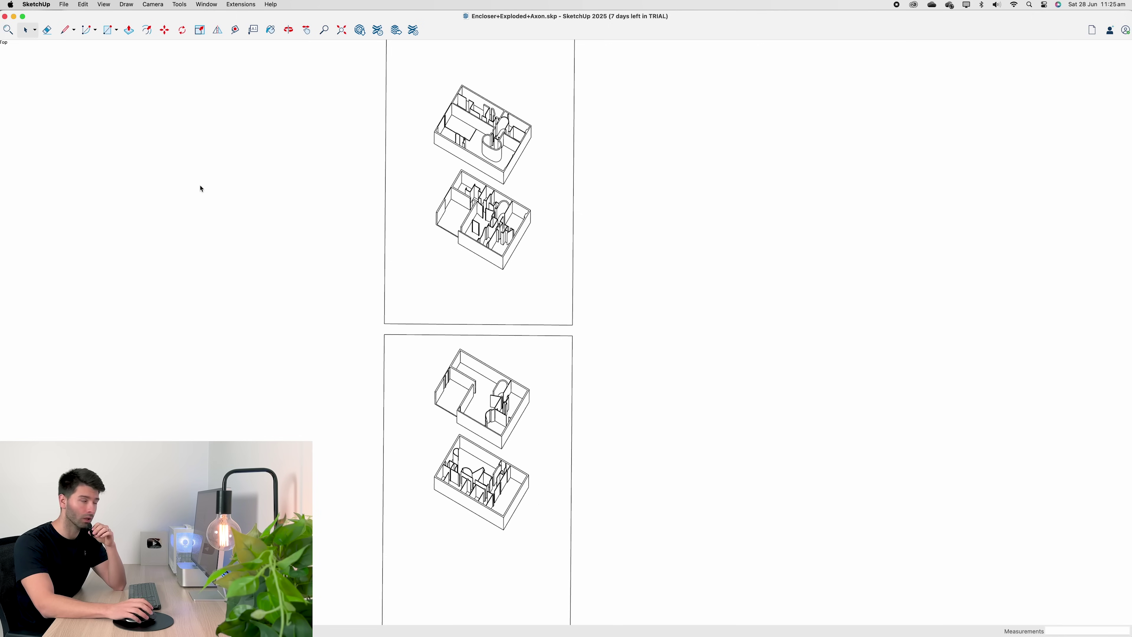
scroll(618, 476, down, 2)
drag(601, 575, 407, 599)
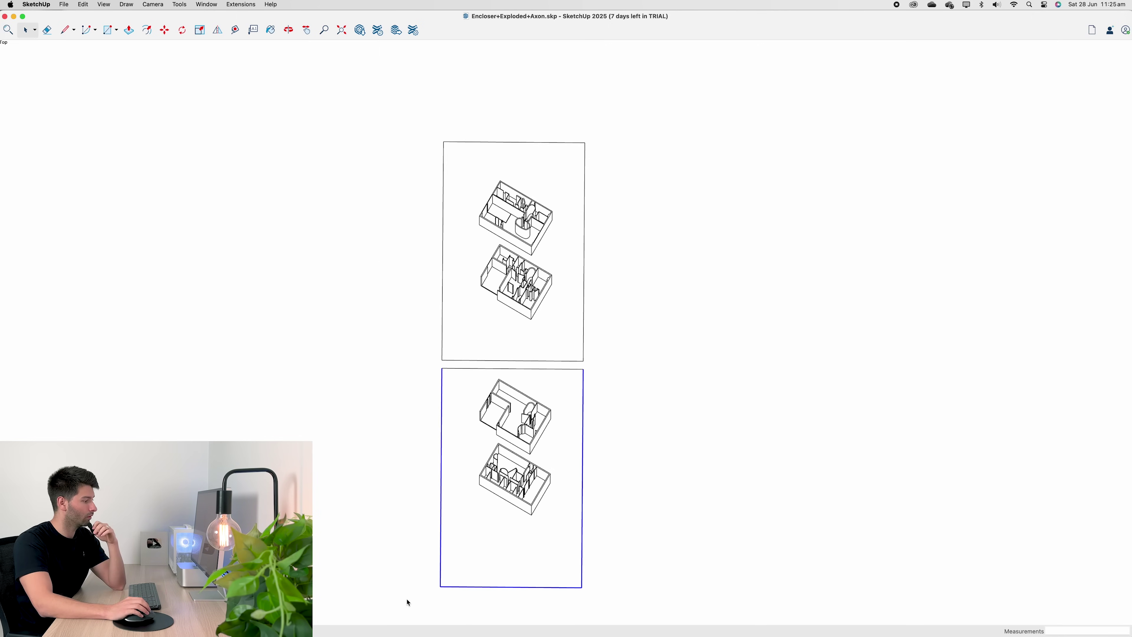
key(Delete)
drag(599, 375, 445, 342)
Step: Erase the upper sheet frame, cancel a 2D Graphic DWG export, and switch to Rayon
key(Delete)
click(63, 5)
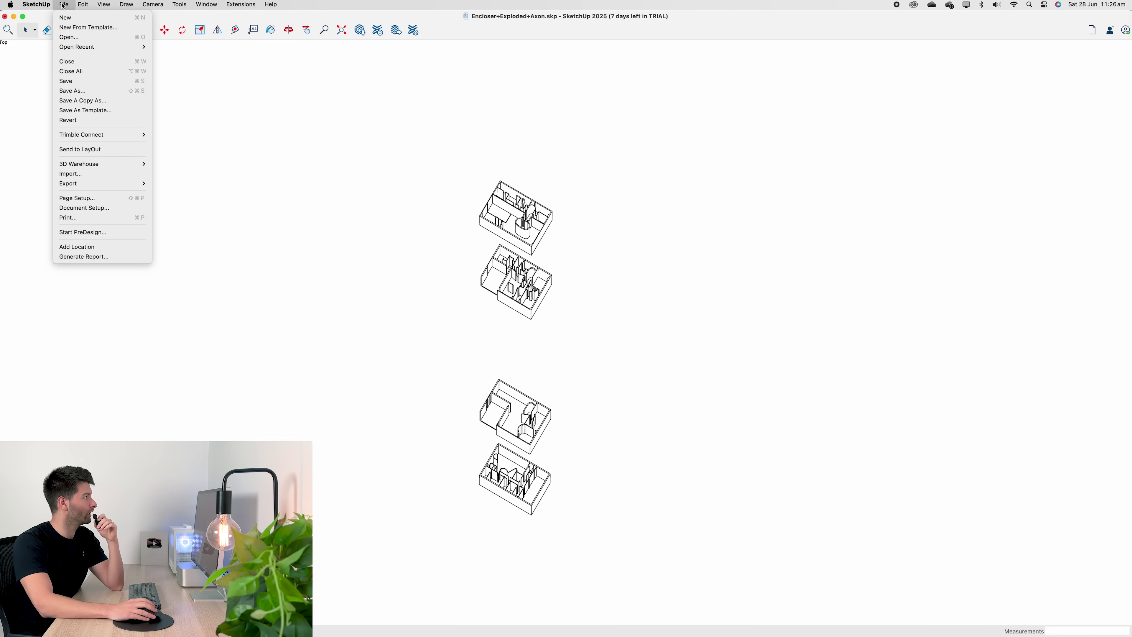
mouse_move(93, 183)
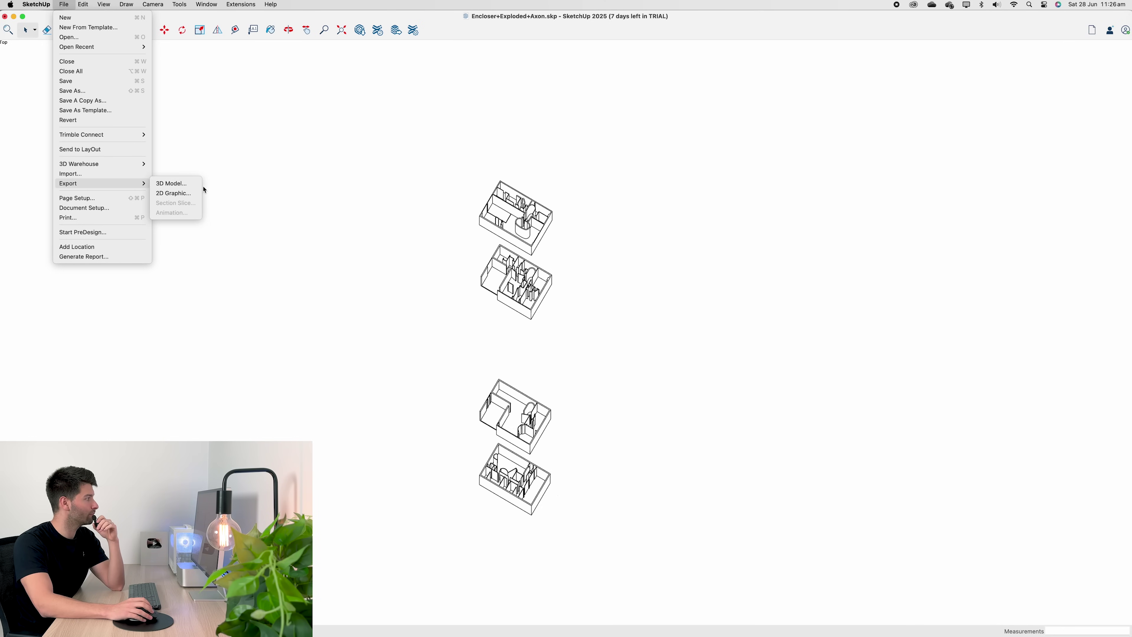
click(193, 196)
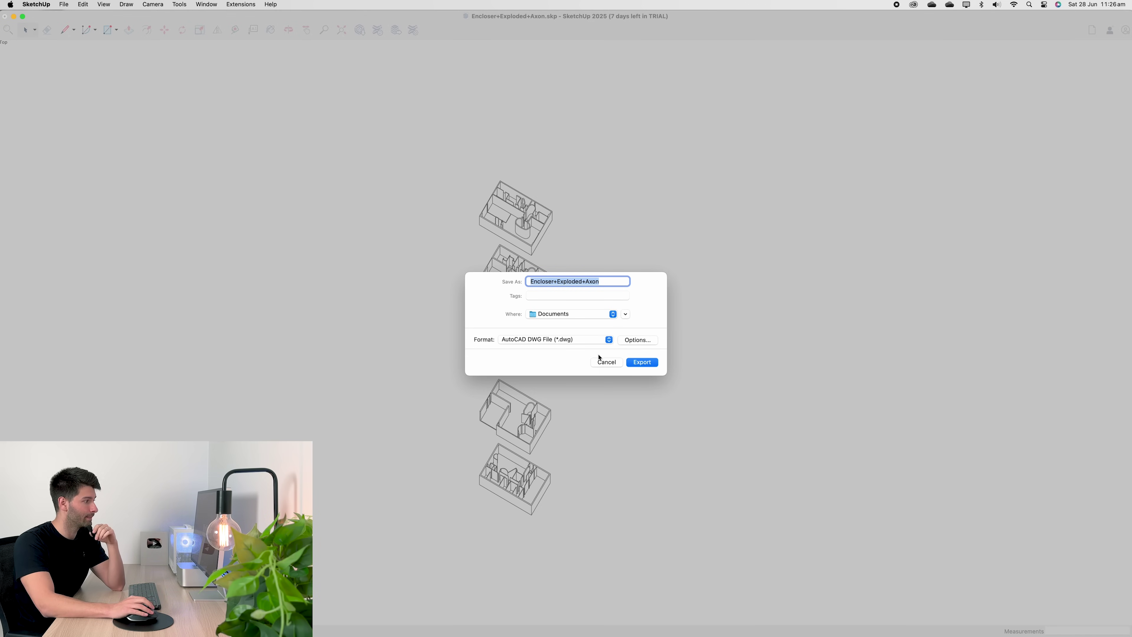
click(600, 361)
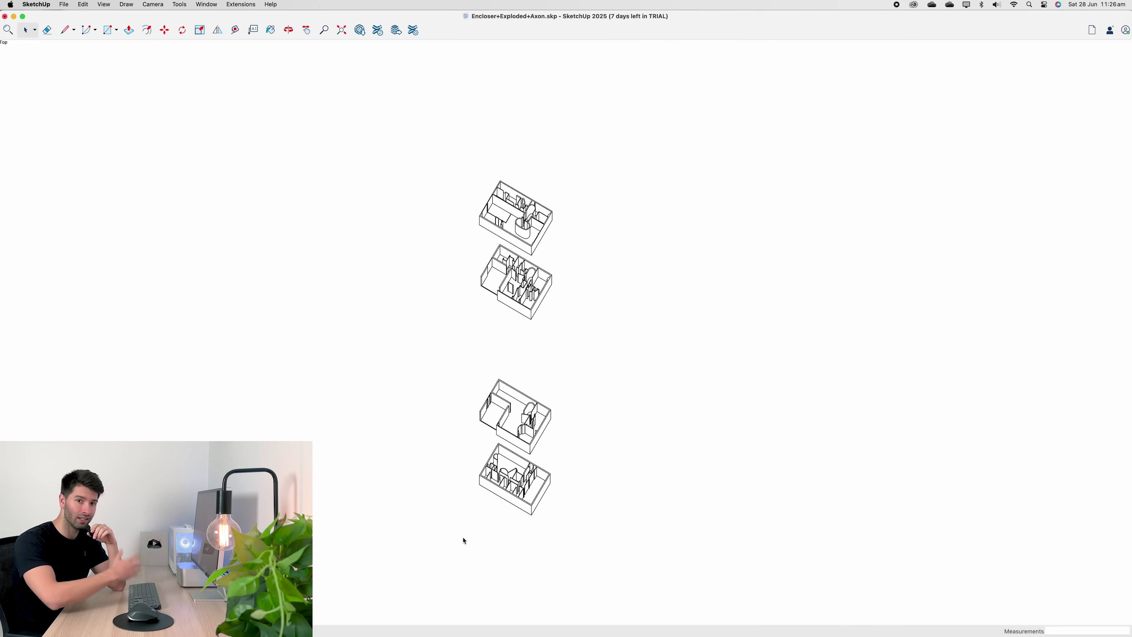
click(663, 625)
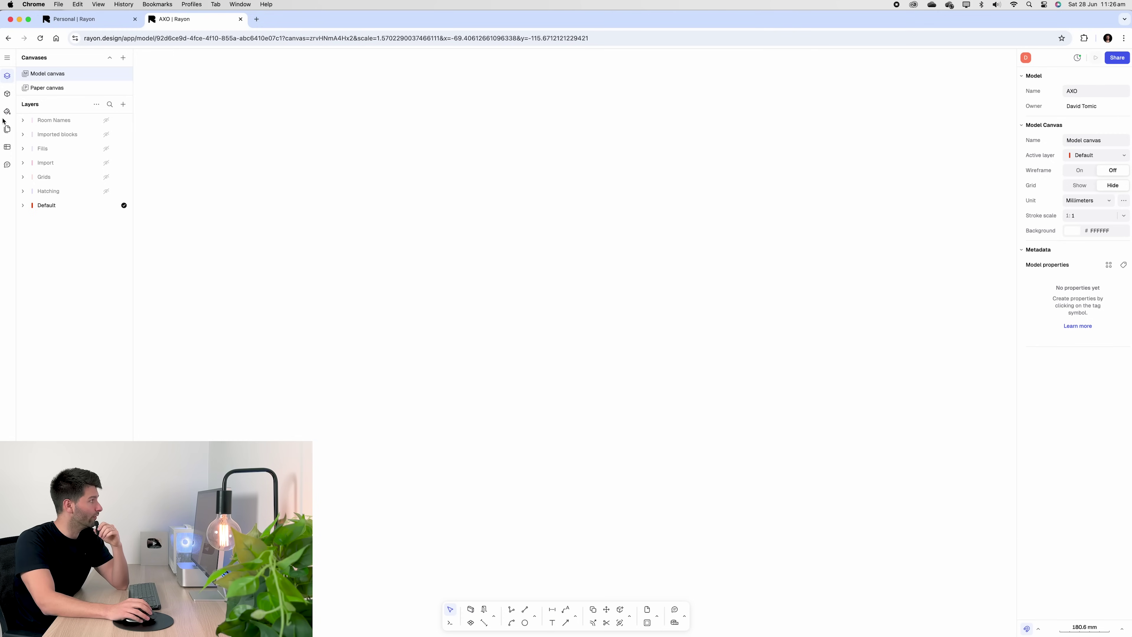
Step: Import the exported floor plans into the AXO model as a DWG/DXF file
click(7, 57)
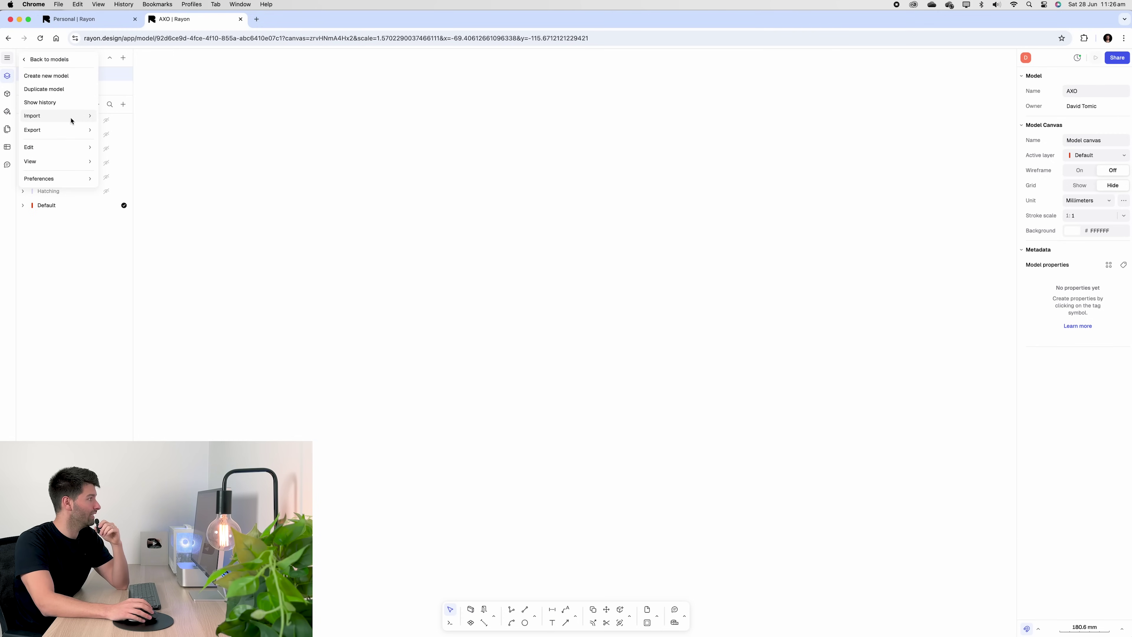
mouse_move(71, 120)
click(122, 143)
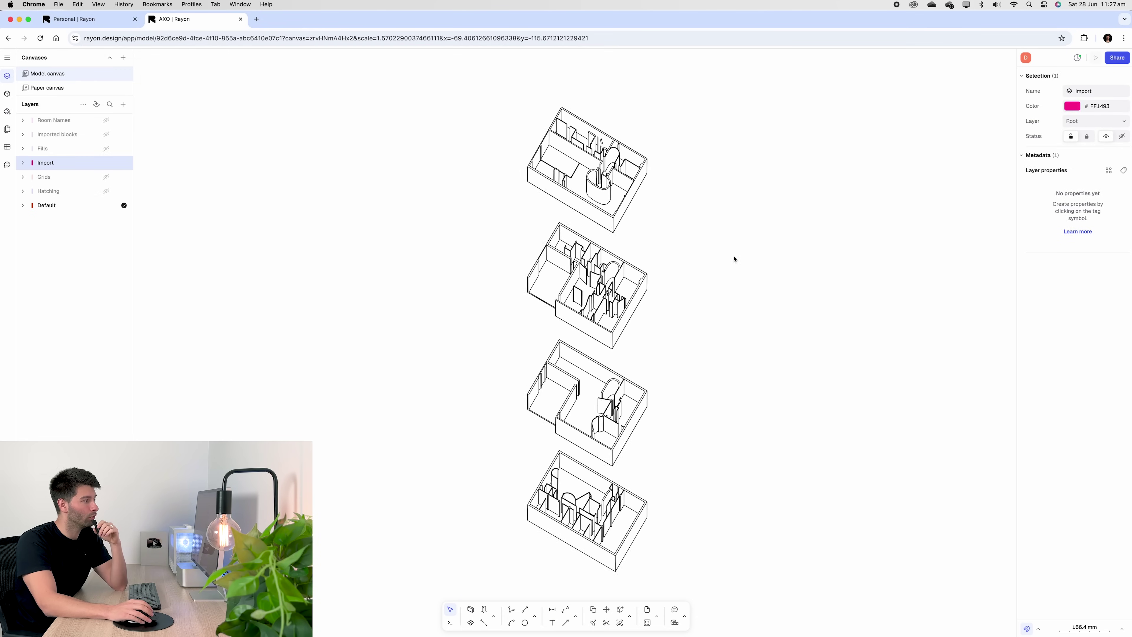
scroll(732, 256, down, 3)
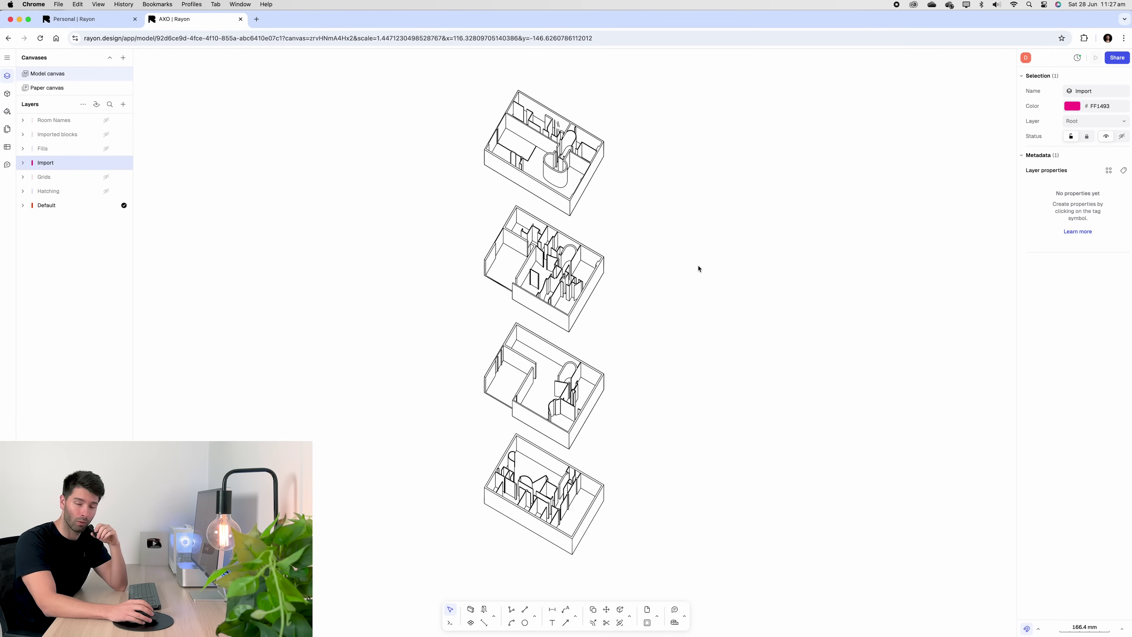
drag(615, 201, 430, 88)
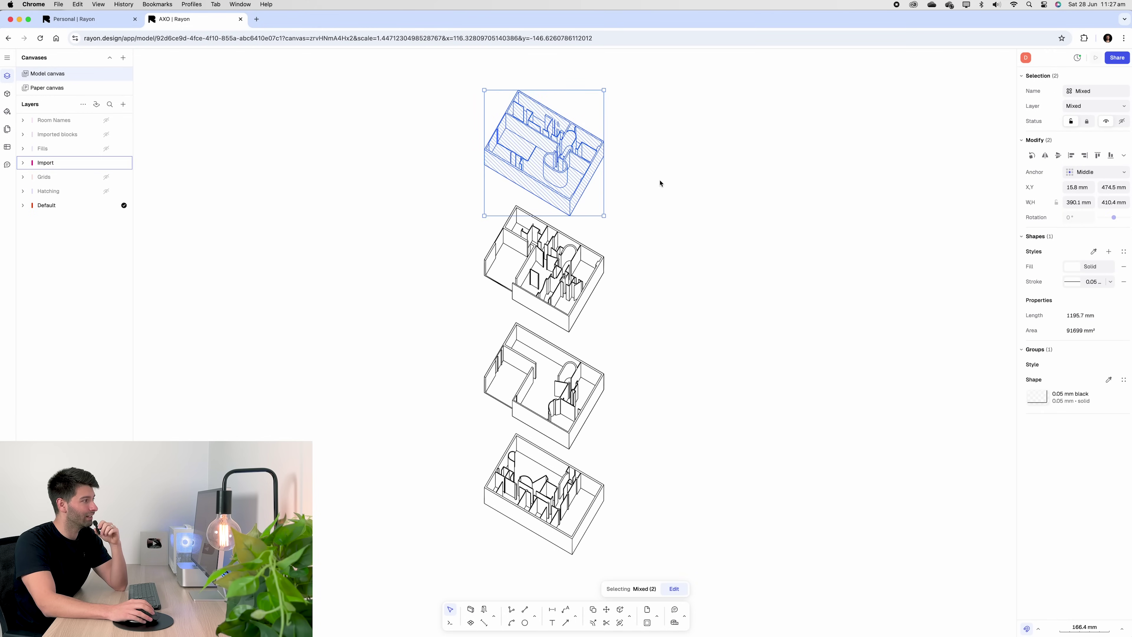
key(Escape)
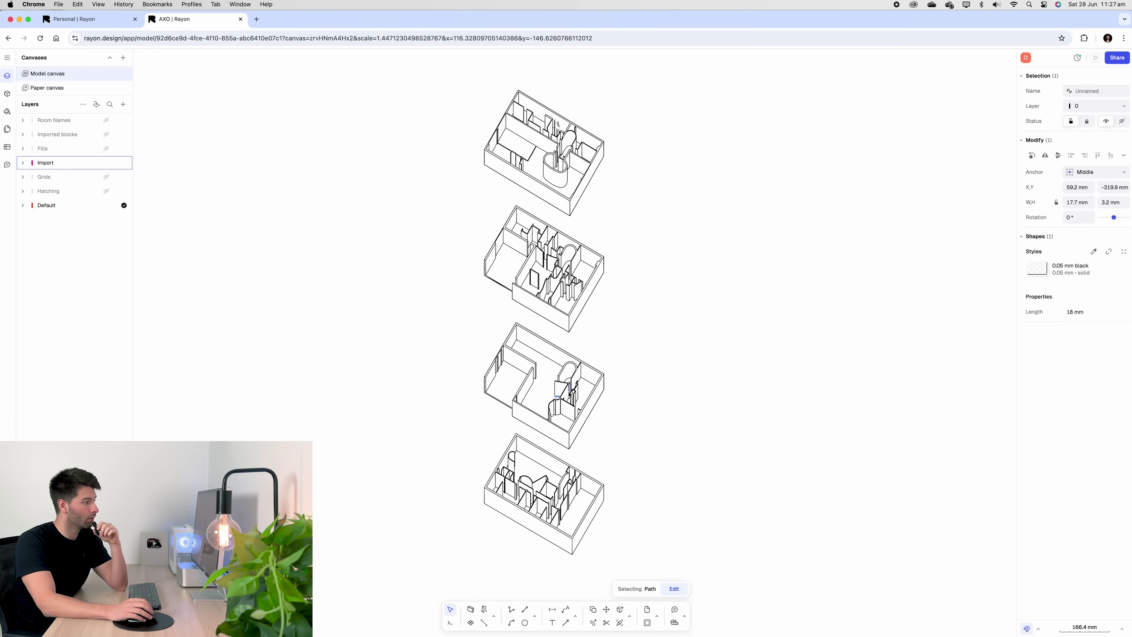
key(Tab)
key(Tab)
key(Escape)
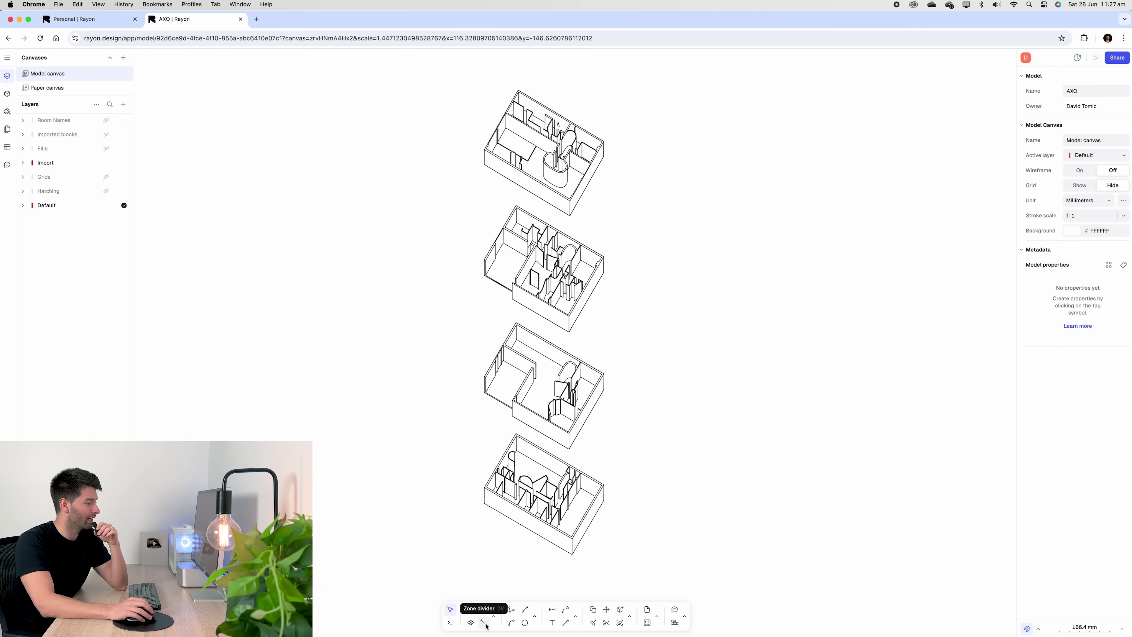
Step: Add vertical dashed guidelines on either side of the stacked floor plans
click(535, 616)
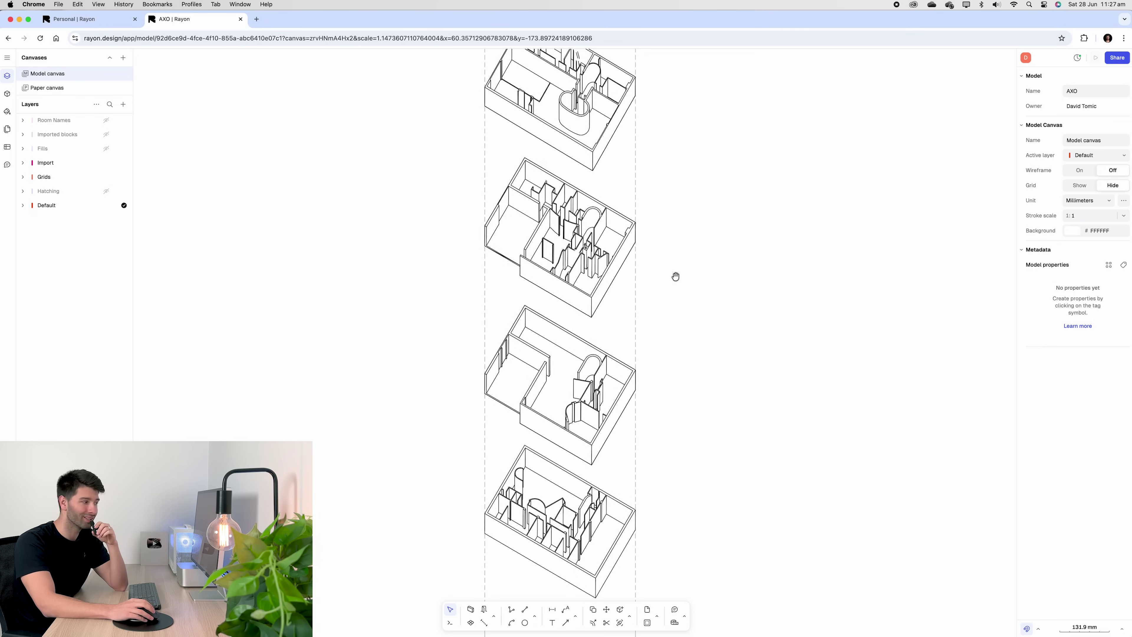
middle_drag(675, 276, 703, 356)
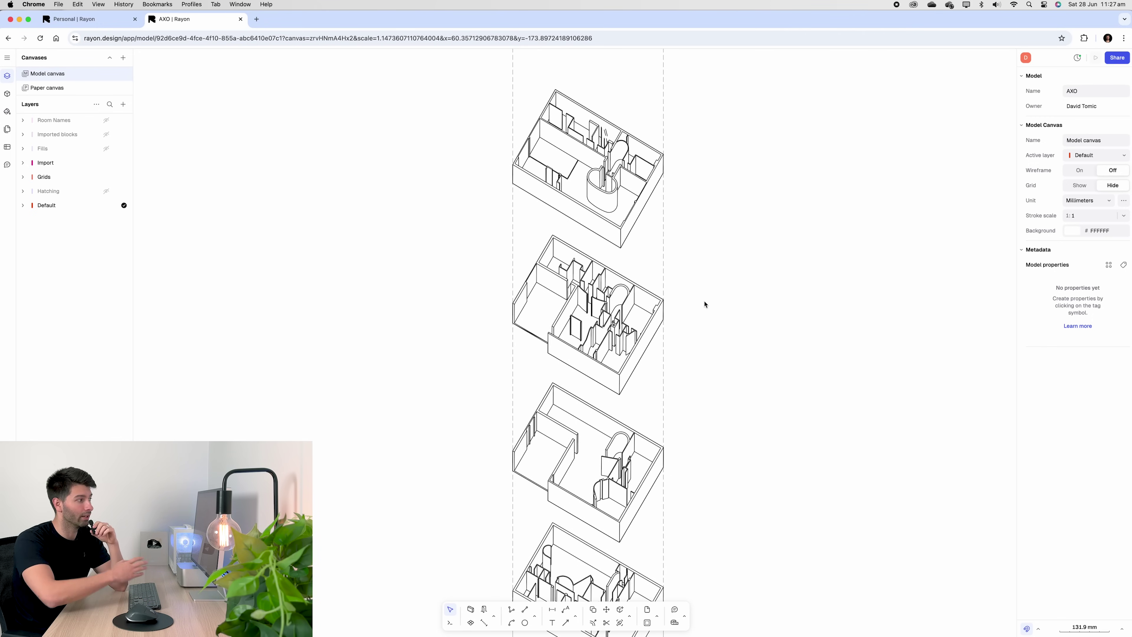
scroll(695, 294, down, 5)
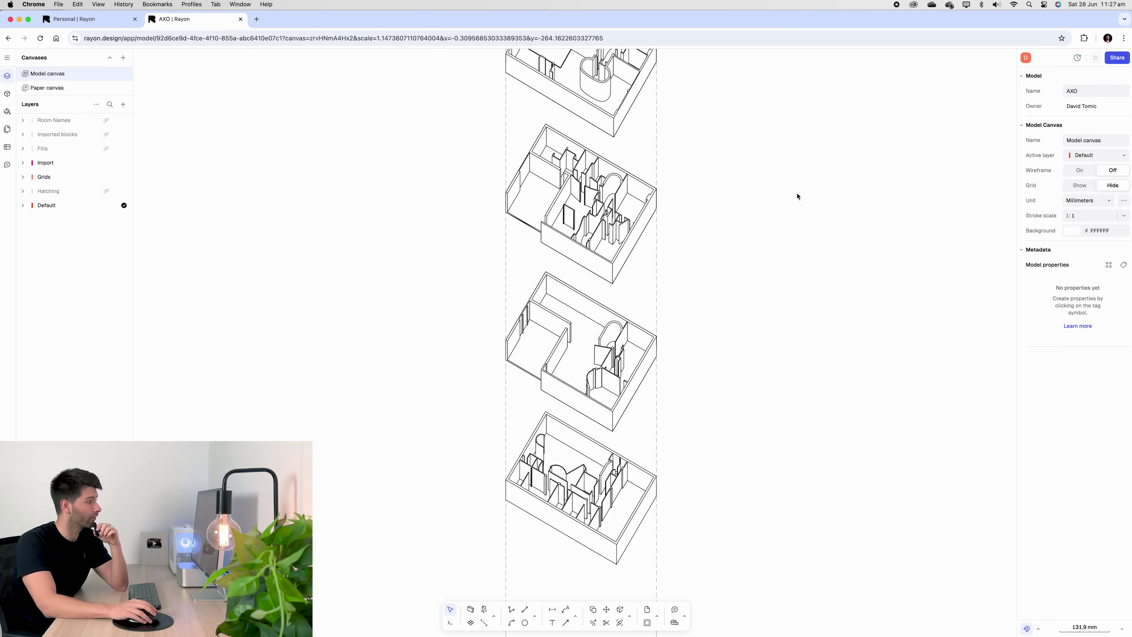
ctrl+scroll(798, 195, up, 3)
ctrl+scroll(609, 430, up, 10)
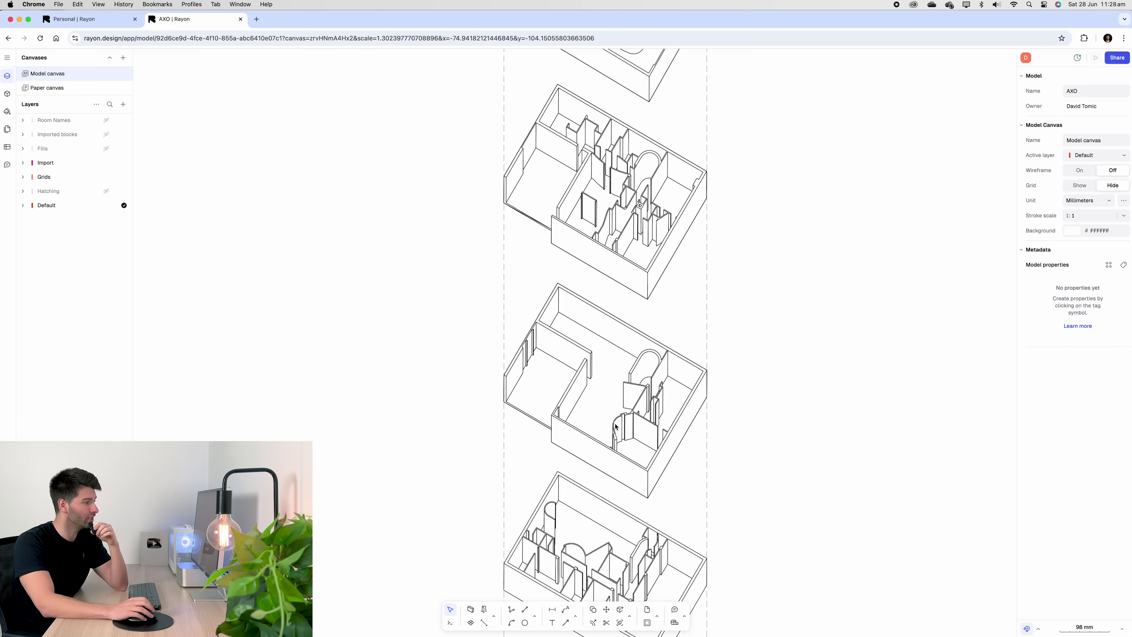
scroll(894, 390, down, 2)
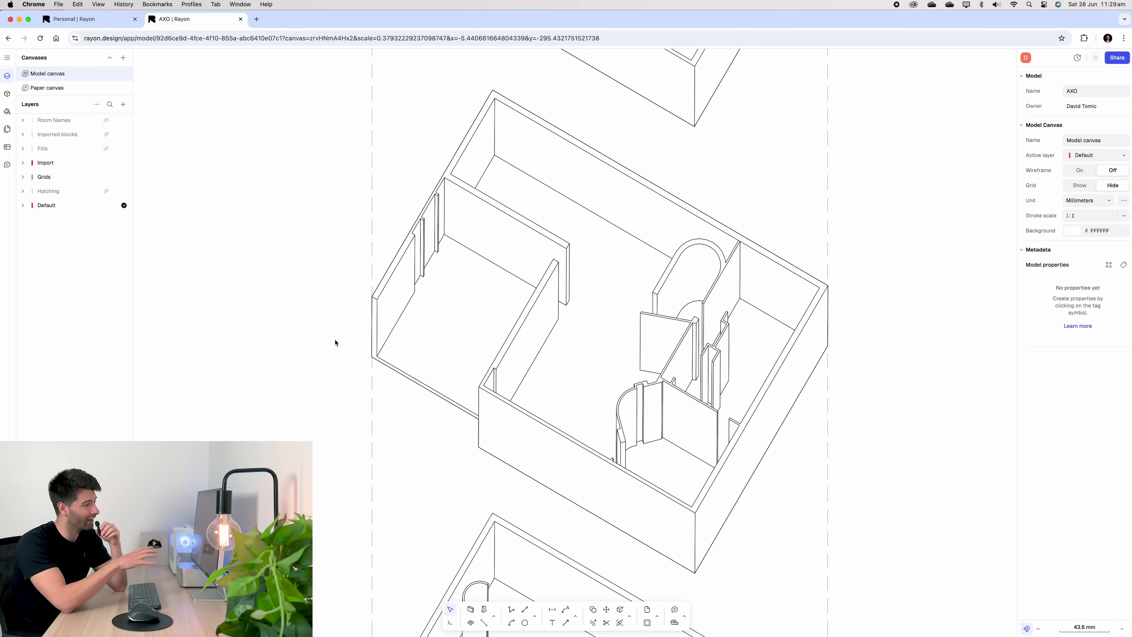
Step: Make the Fills layer's floor and wall textures visible
click(470, 623)
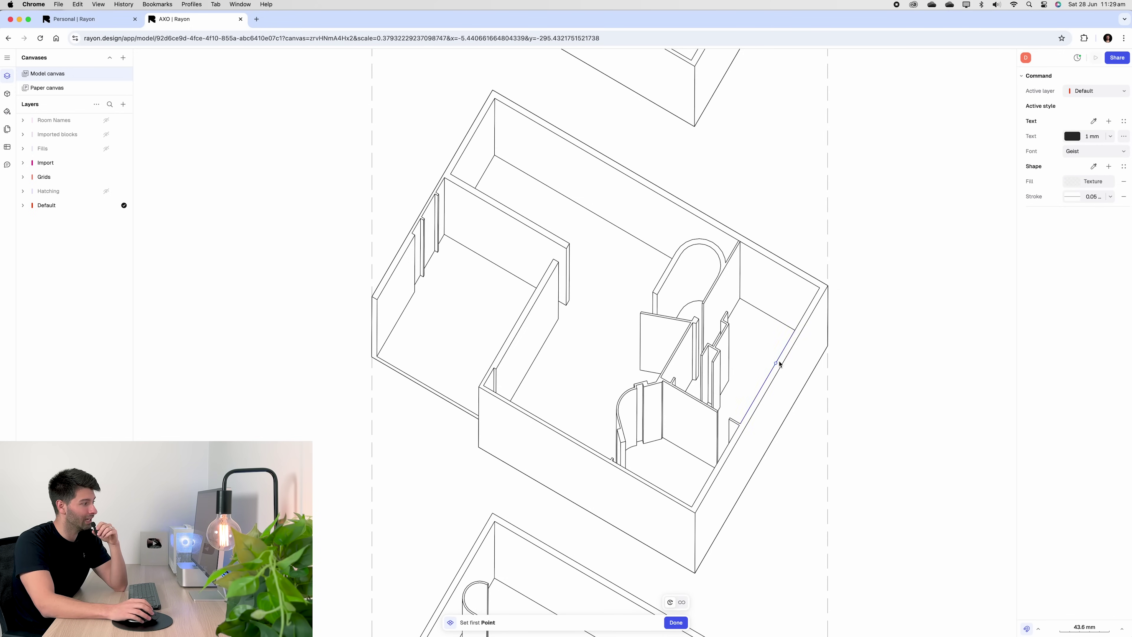
key(Escape)
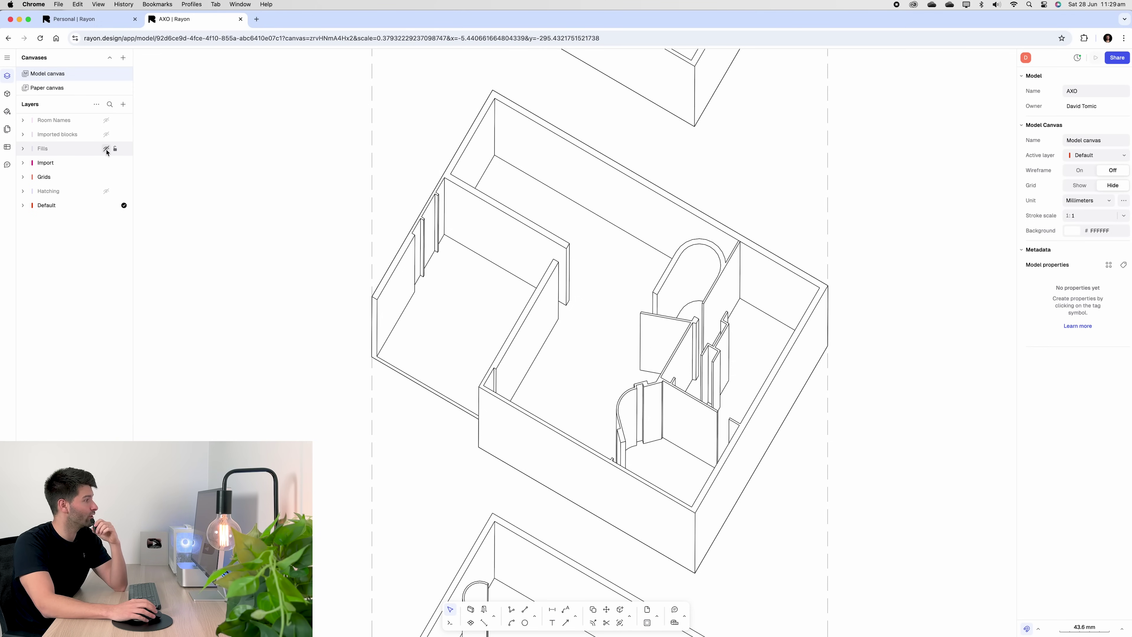
click(107, 152)
scroll(700, 375, up, 3)
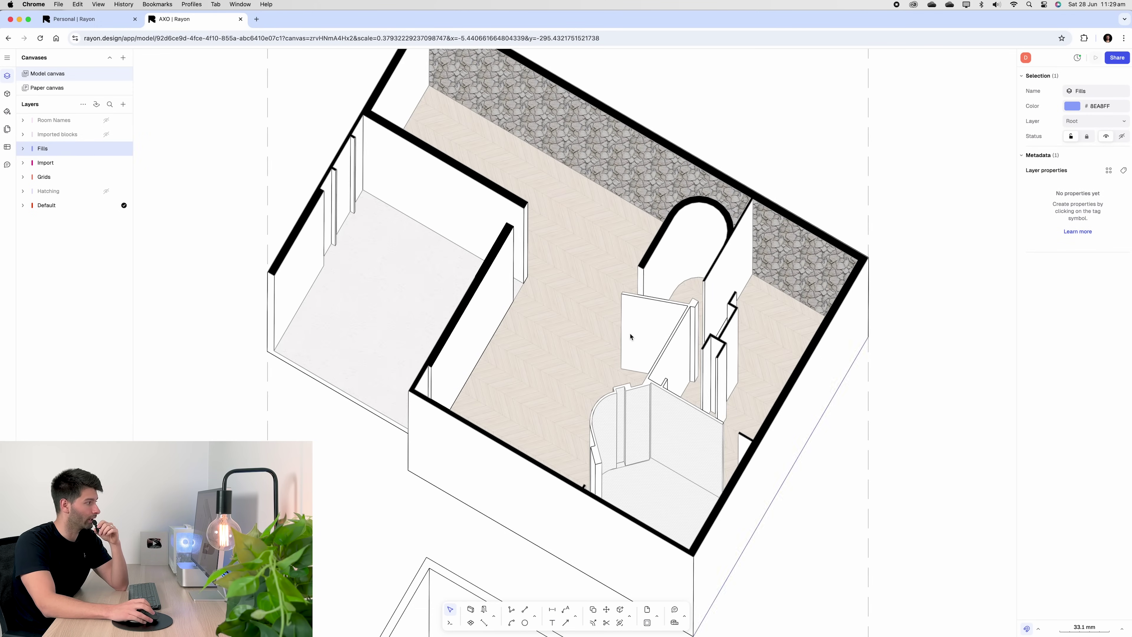
scroll(630, 337, up, 5)
Step: Inspect the left room's white concrete floor fill texture settings
click(565, 305)
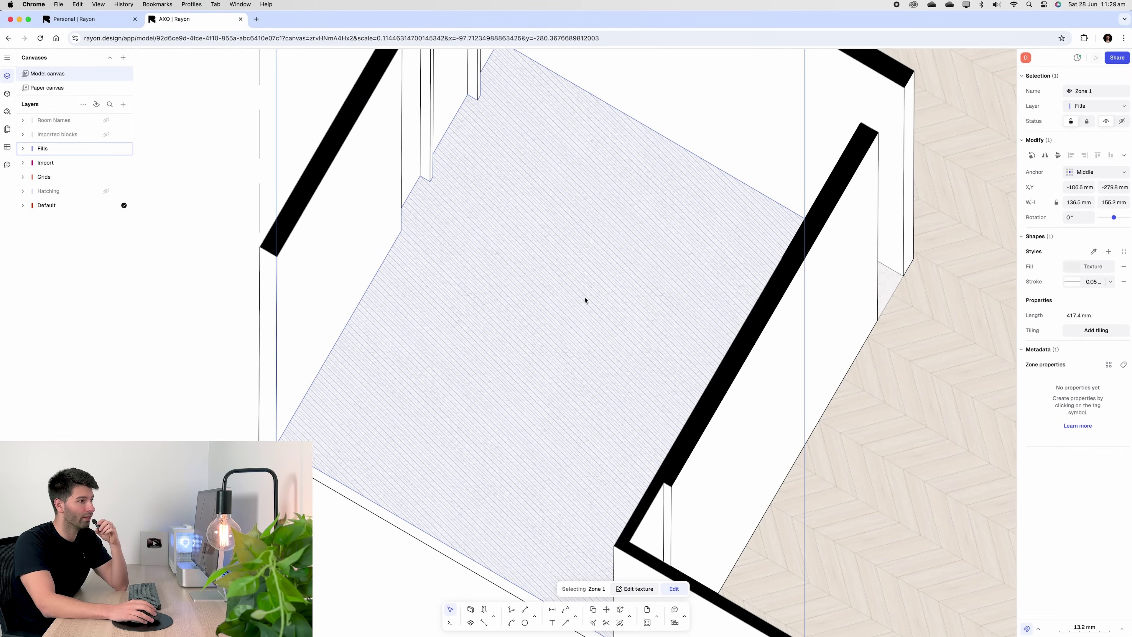
click(1092, 267)
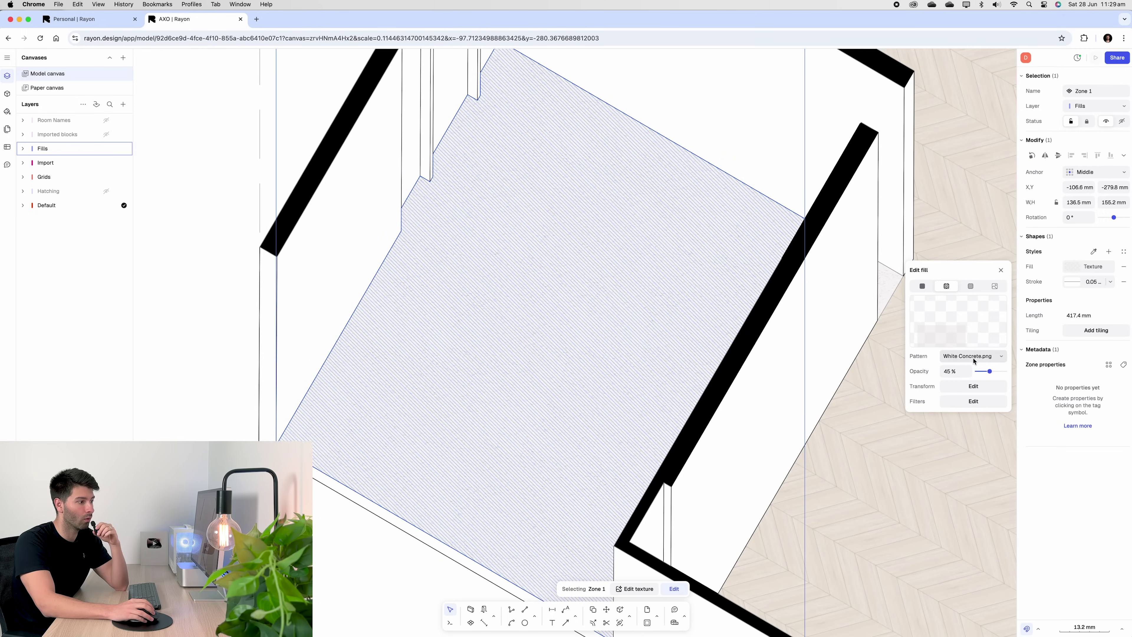
click(218, 411)
scroll(447, 329, down, 5)
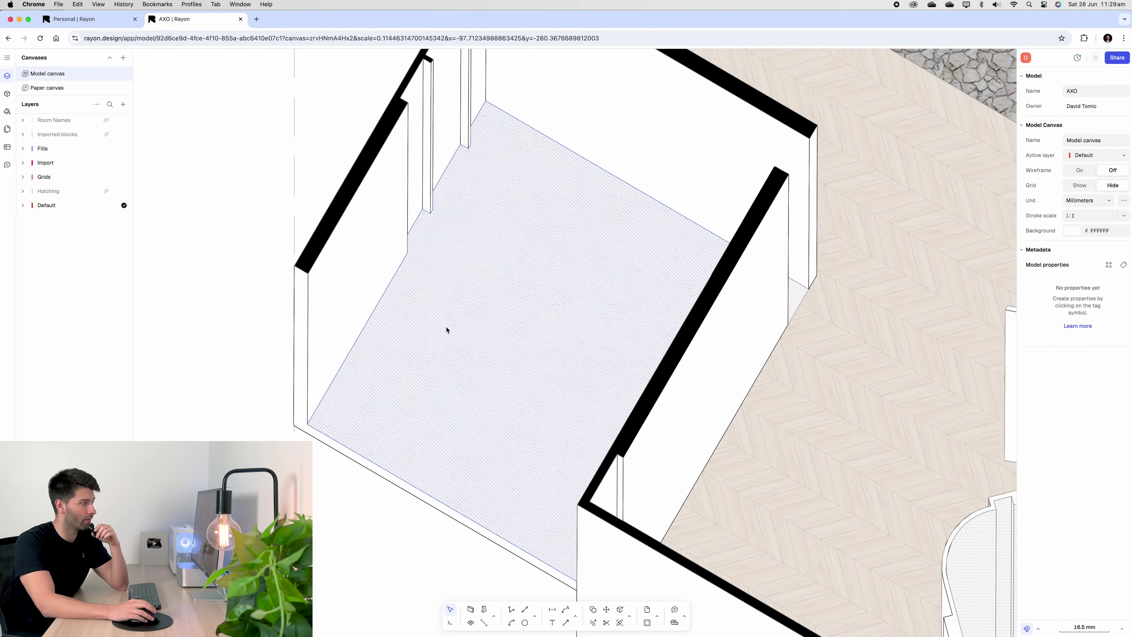
scroll(410, 367, up, 3)
scroll(473, 366, down, 5)
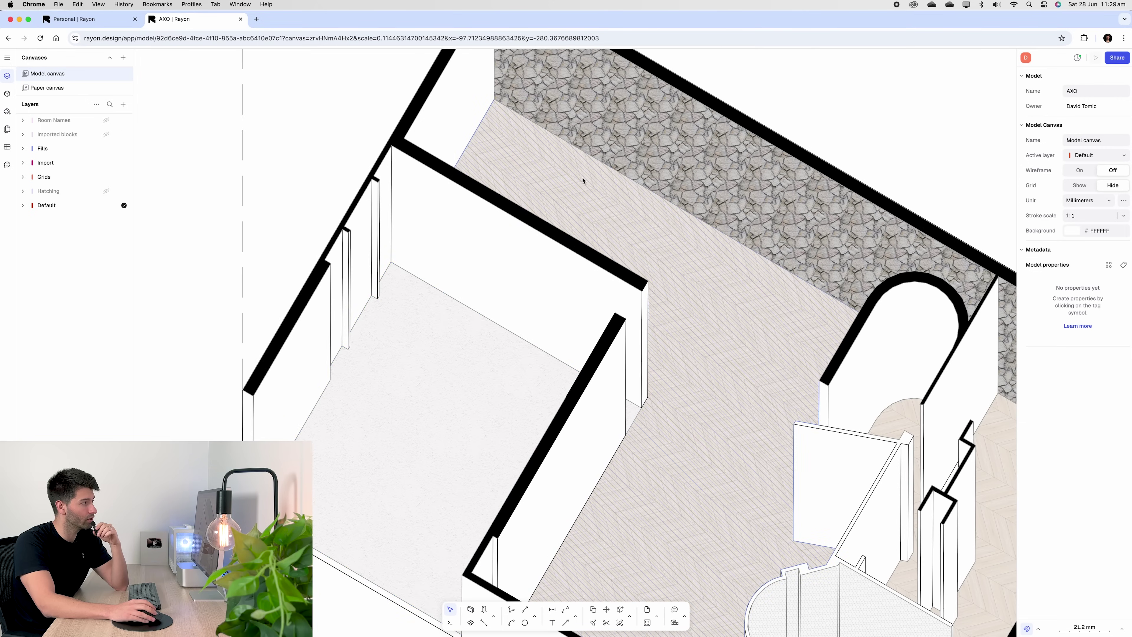
scroll(584, 179, up, 2)
Step: Inspect the herringbone, arch-side, right-room and hexagon-tiled Zone 12 floor zones
click(625, 207)
scroll(657, 329, up, 3)
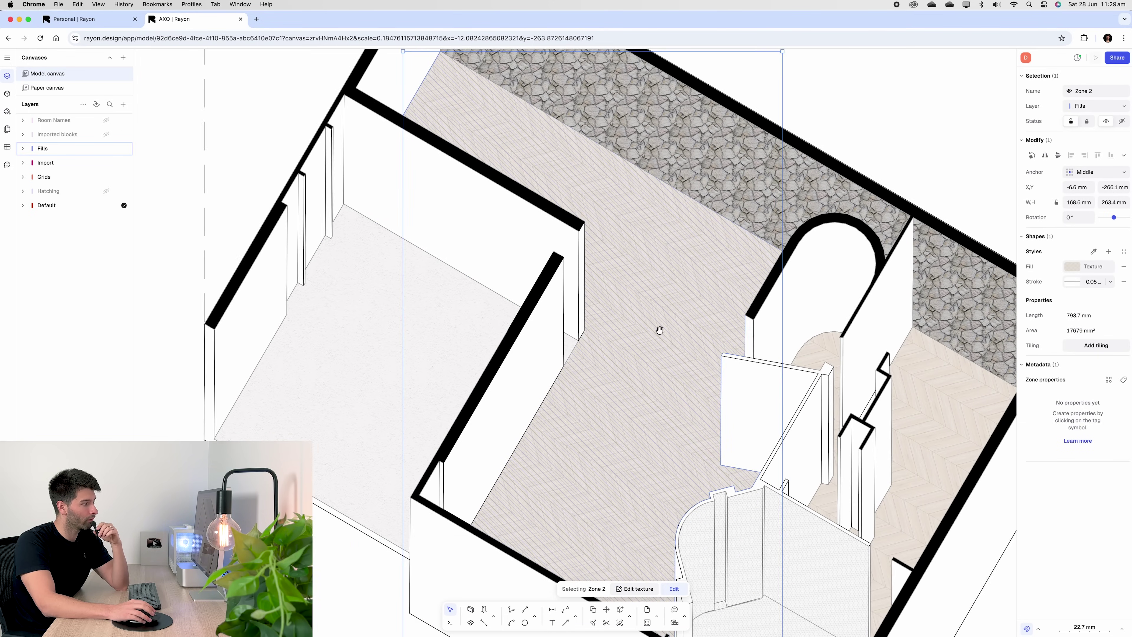
click(775, 306)
click(920, 380)
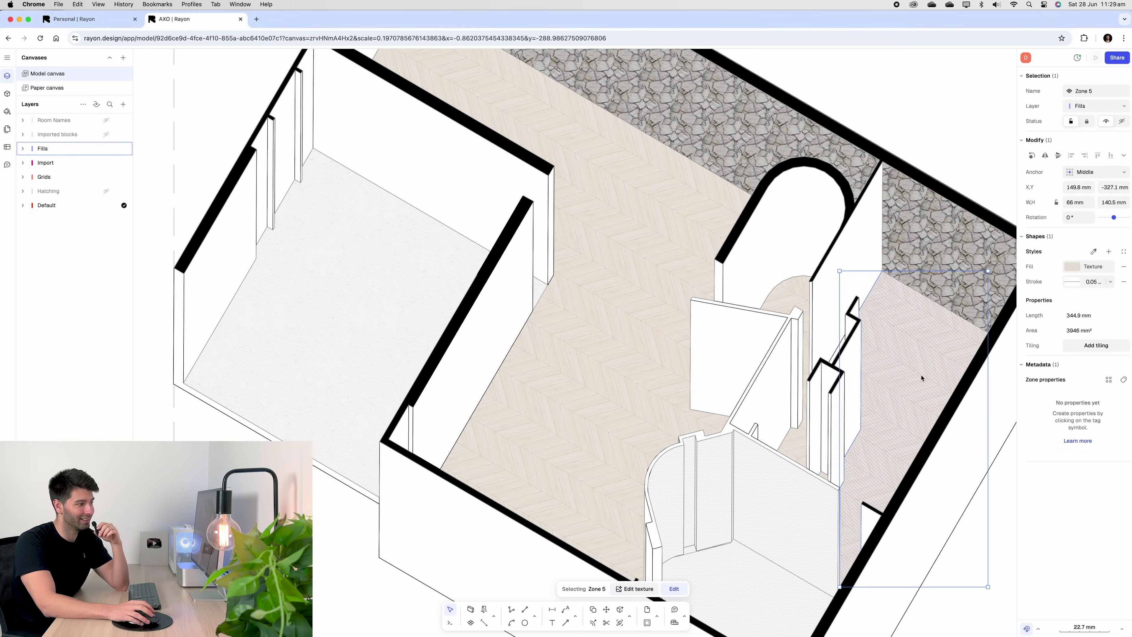
scroll(885, 332, up, 1)
scroll(792, 513, down, 2)
scroll(793, 428, up, 6)
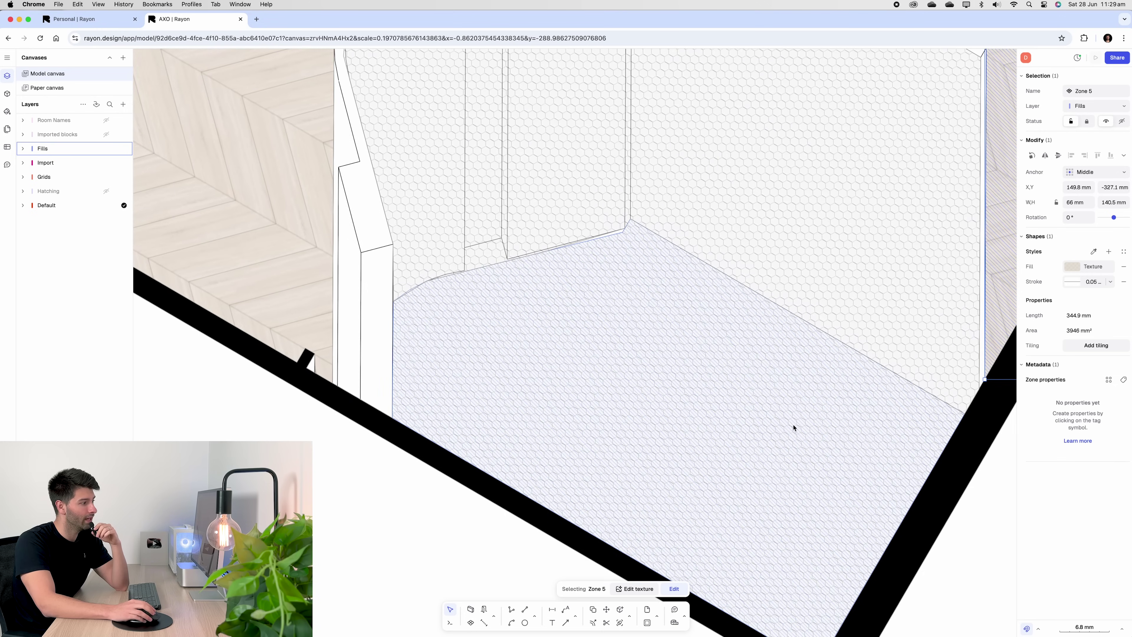
click(745, 369)
scroll(746, 369, down, 6)
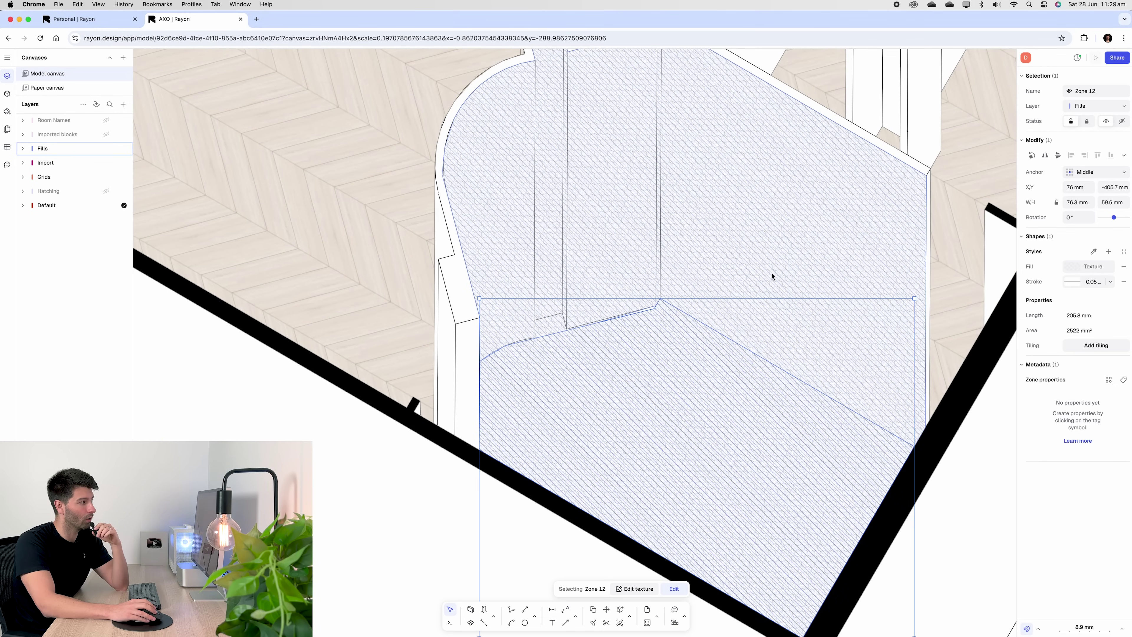
Step: Check the large Import-layer hatch path, then clear the selection and zoom out
click(937, 452)
scroll(937, 451, down, 8)
key(Escape)
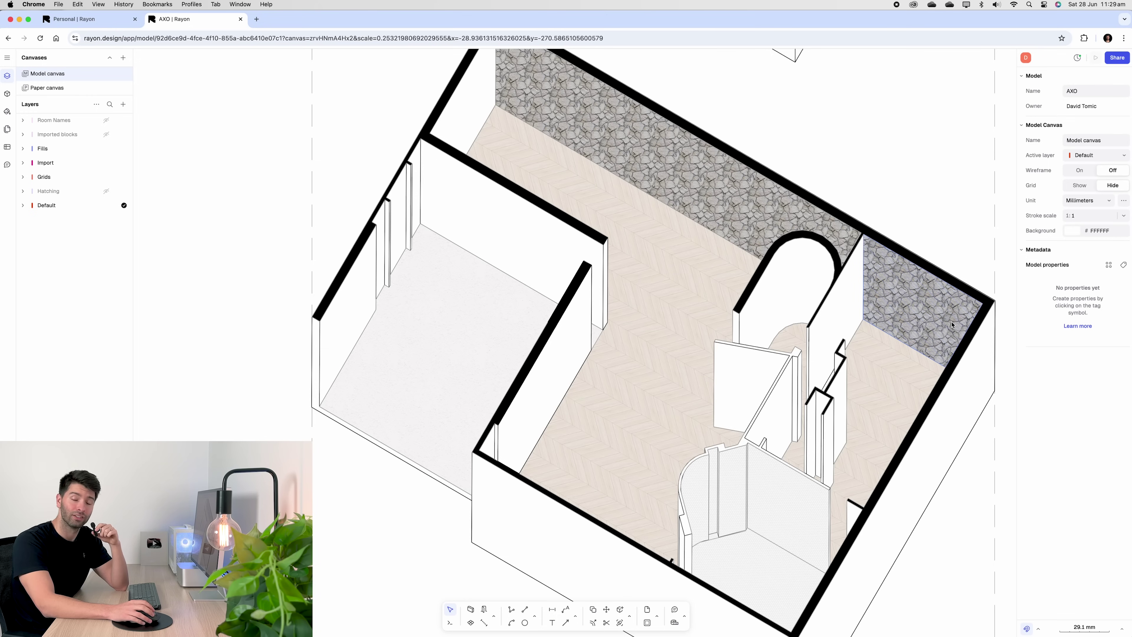
scroll(699, 182, up, 2)
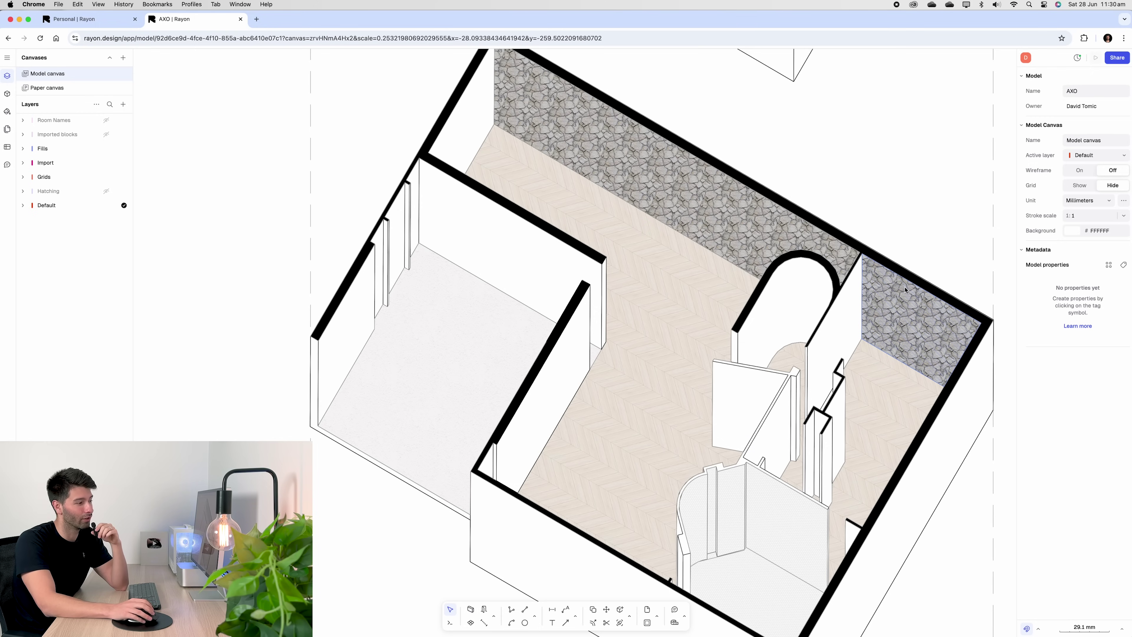
scroll(905, 290, down, 5)
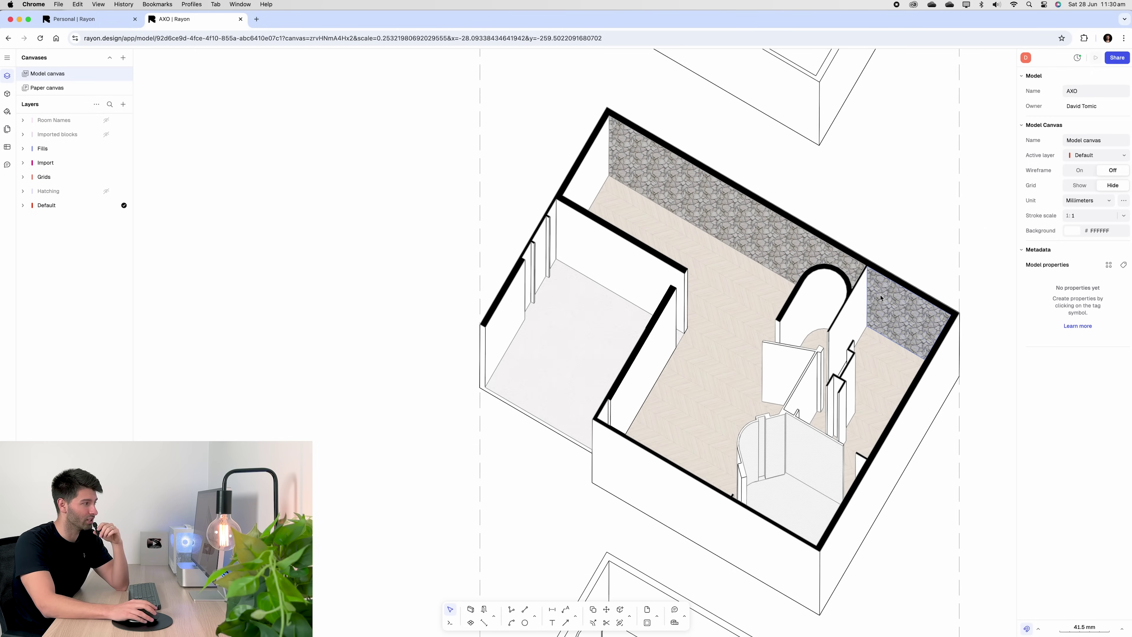
click(668, 349)
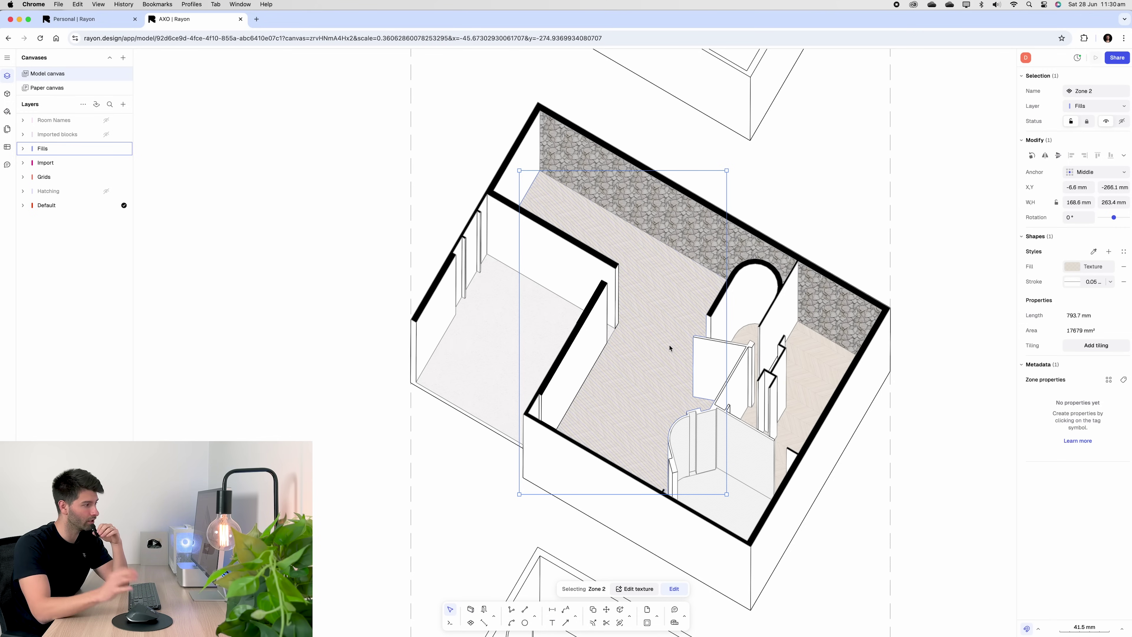
click(390, 383)
scroll(390, 383, down, 1)
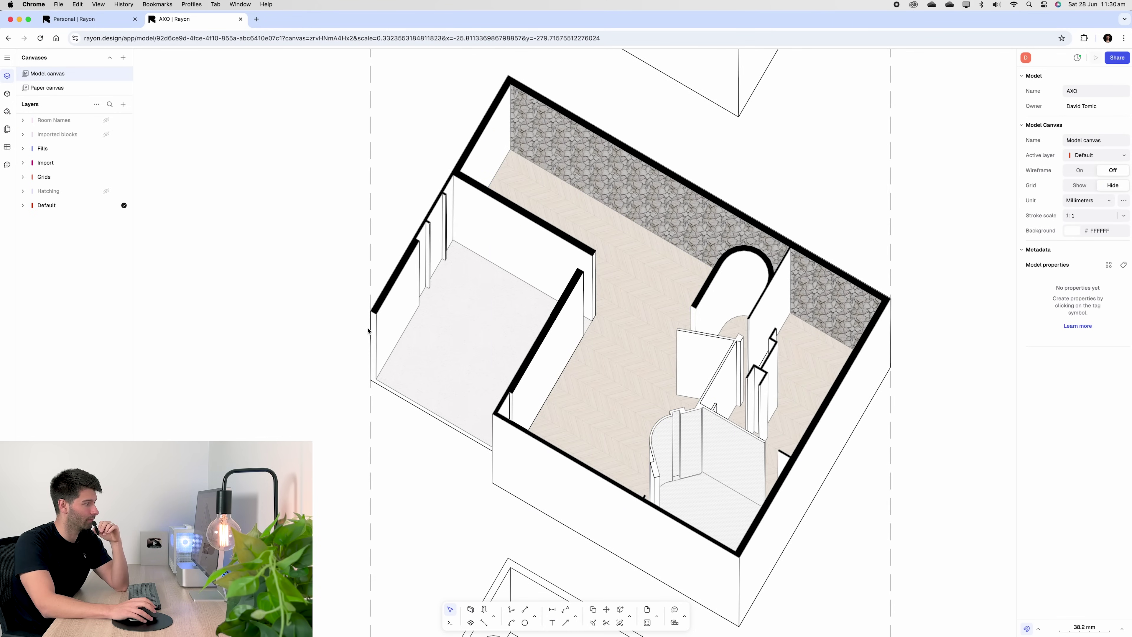
scroll(386, 250, up, 2)
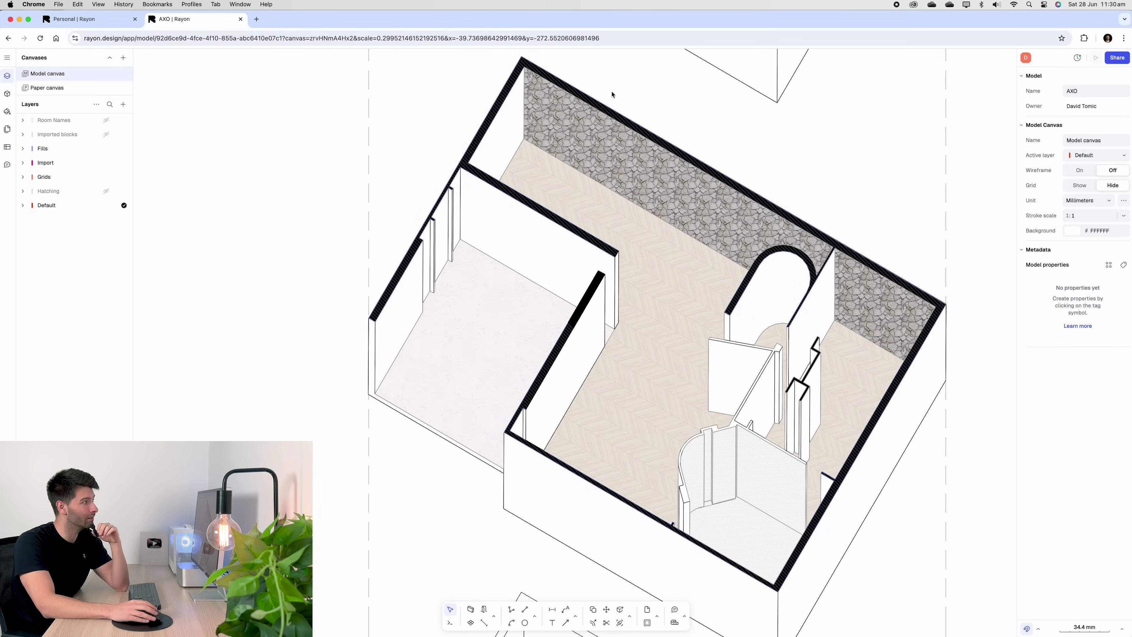
ctrl+scroll(946, 516, down, 5)
scroll(946, 494, down, 2)
ctrl+scroll(800, 311, up, 1)
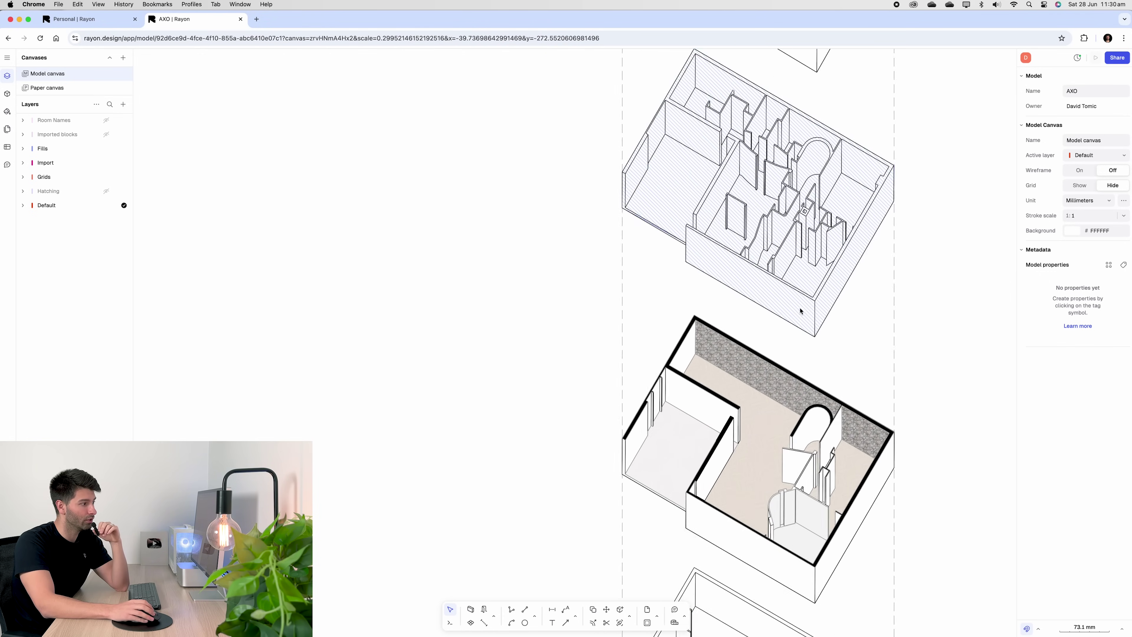
ctrl+scroll(825, 298, up, 3)
ctrl+scroll(862, 308, down, 3)
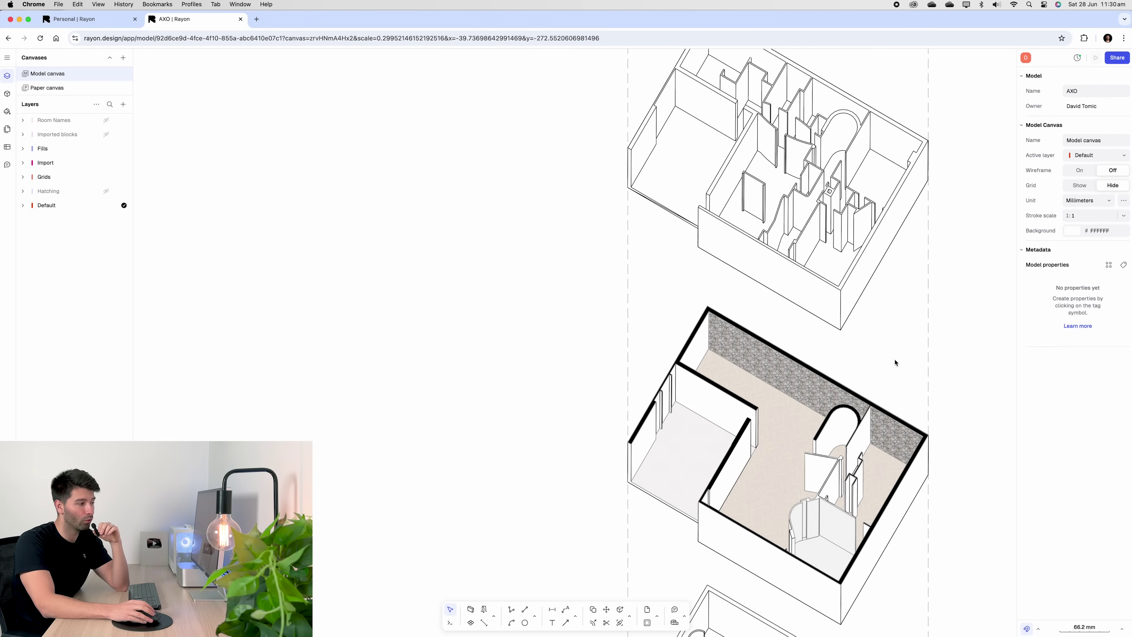
scroll(897, 312, down, 3)
ctrl+scroll(905, 184, up, 3)
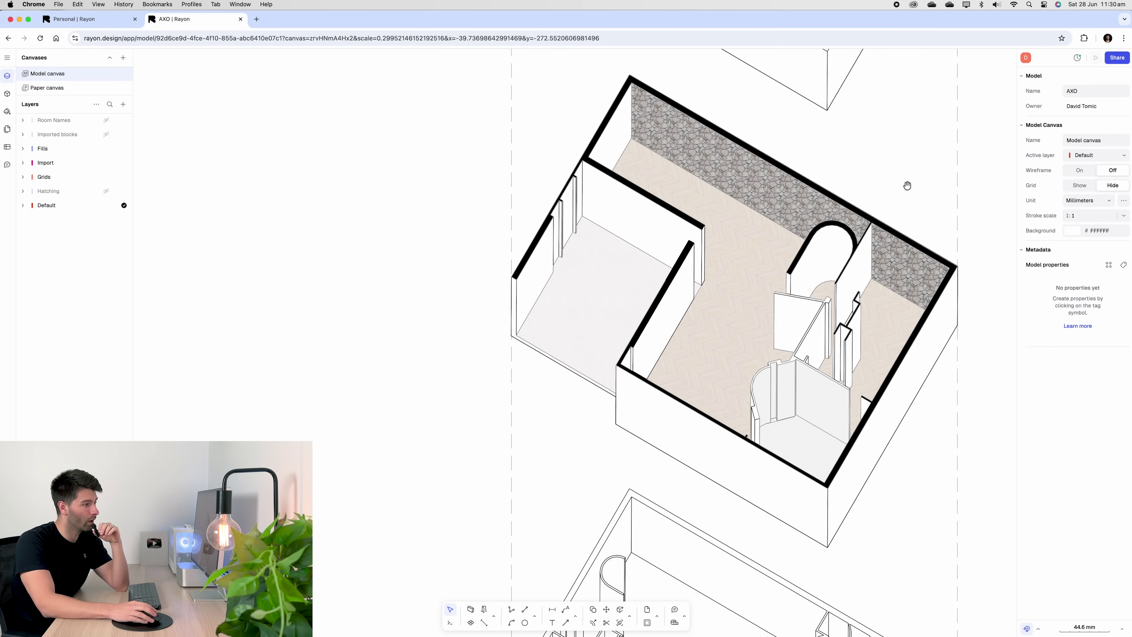
Step: Check Zone 7's black wall fill colour, then show the Imported blocks layer
click(940, 261)
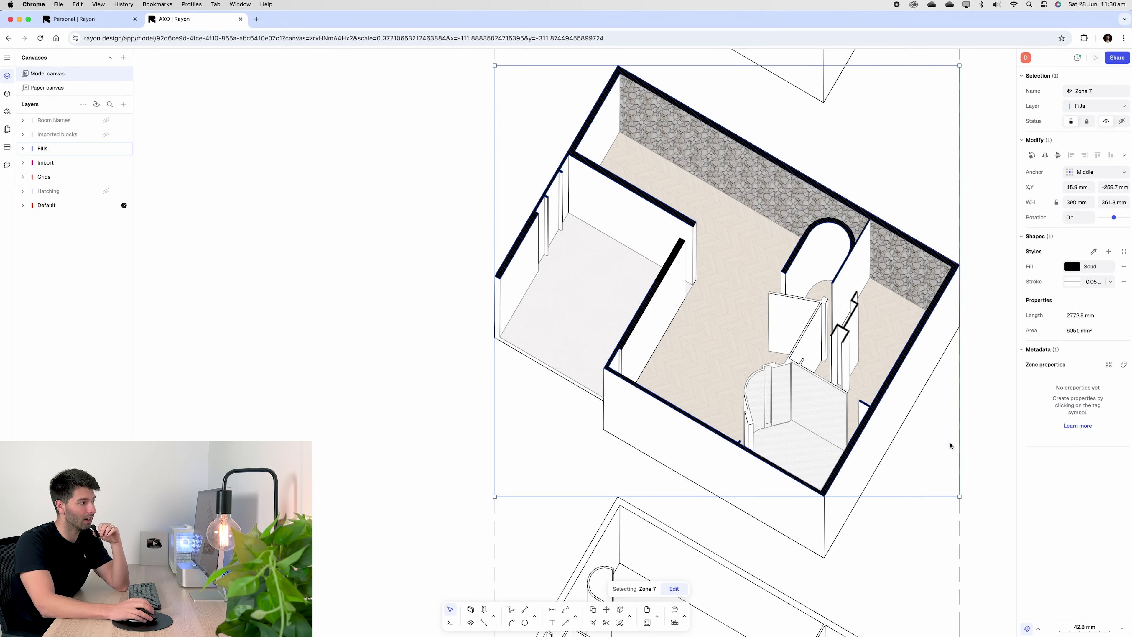
ctrl+scroll(981, 437, up, 2)
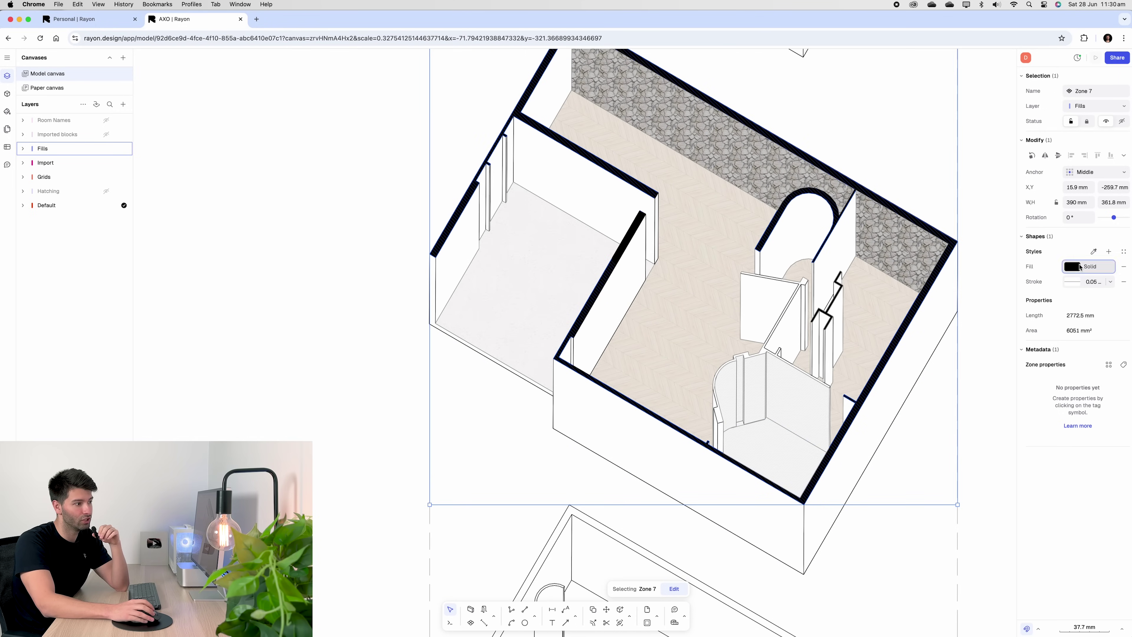
click(1072, 266)
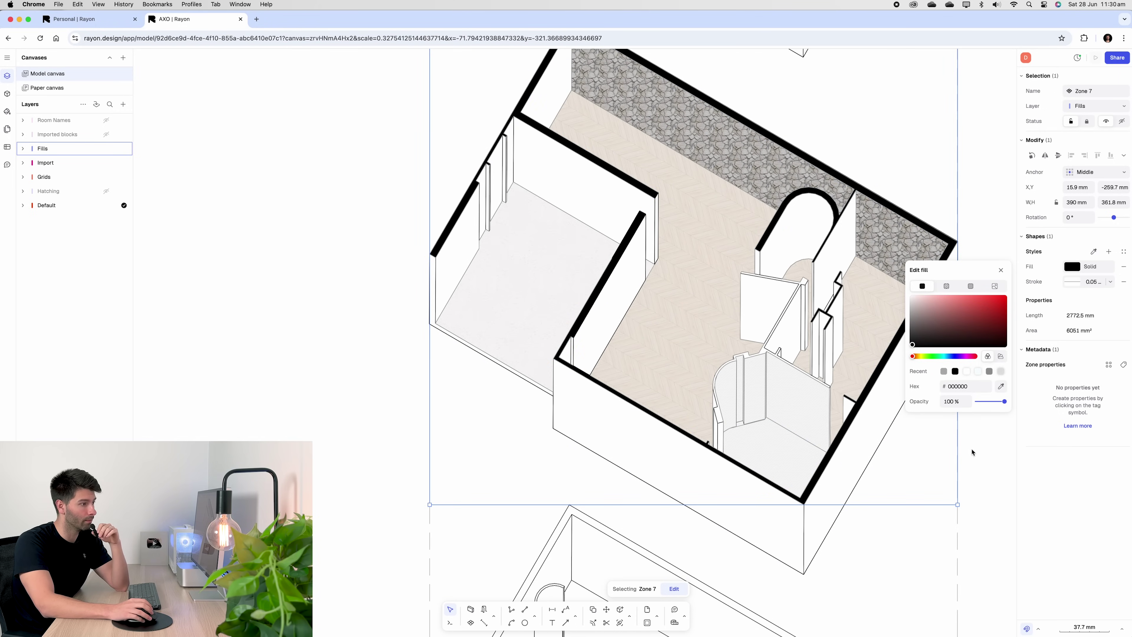
click(106, 135)
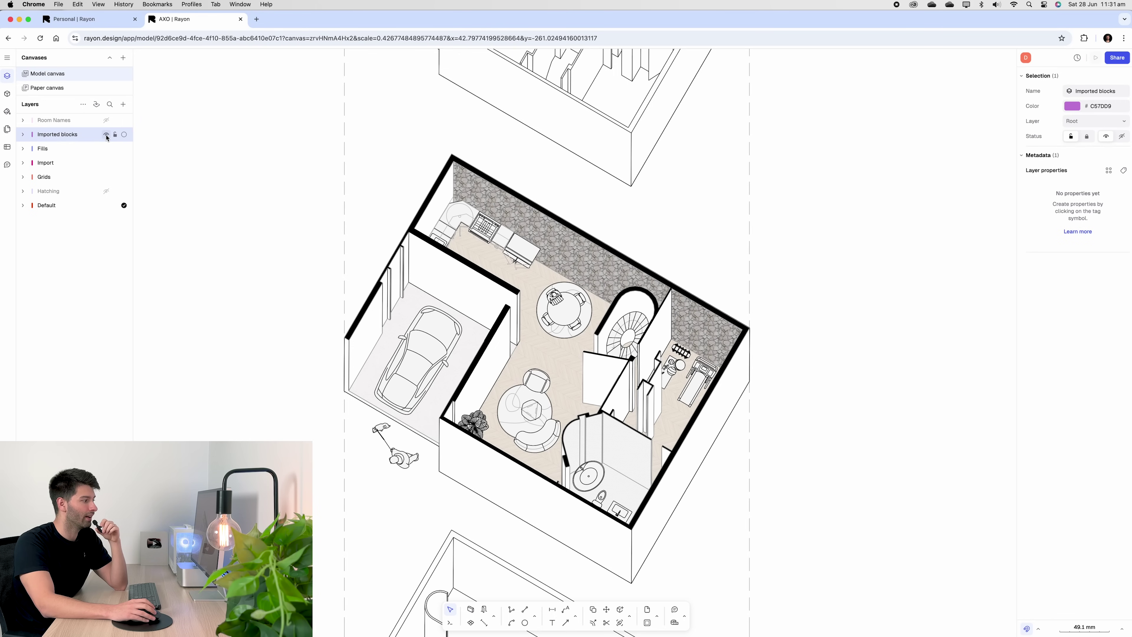
ctrl+scroll(317, 201, up, 3)
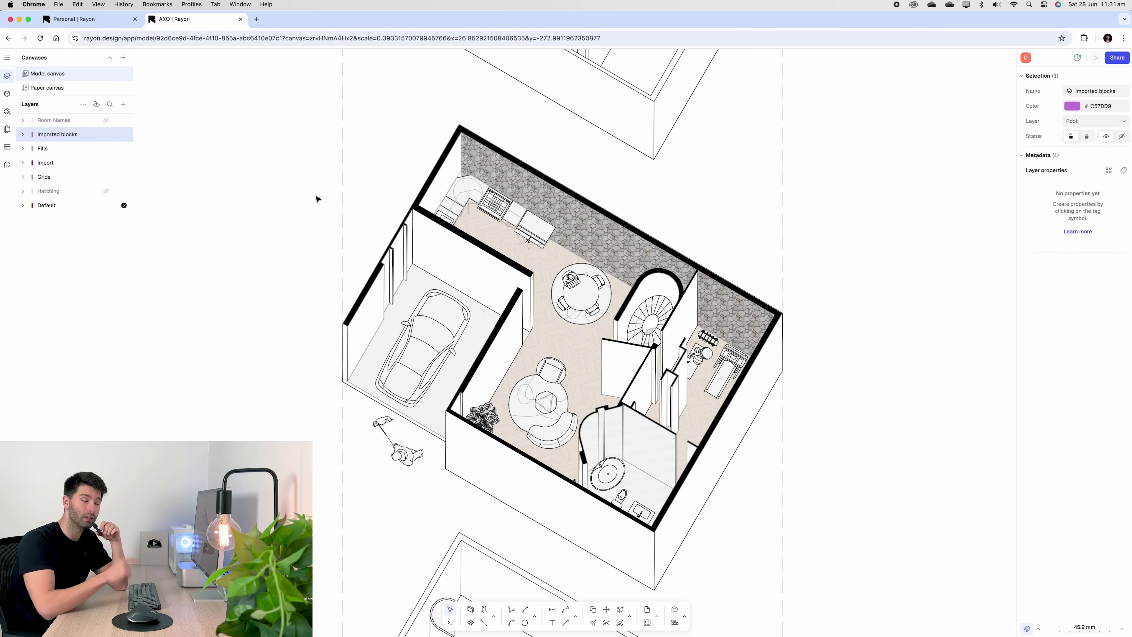
ctrl+scroll(317, 200, up, 1)
scroll(318, 201, down, 1)
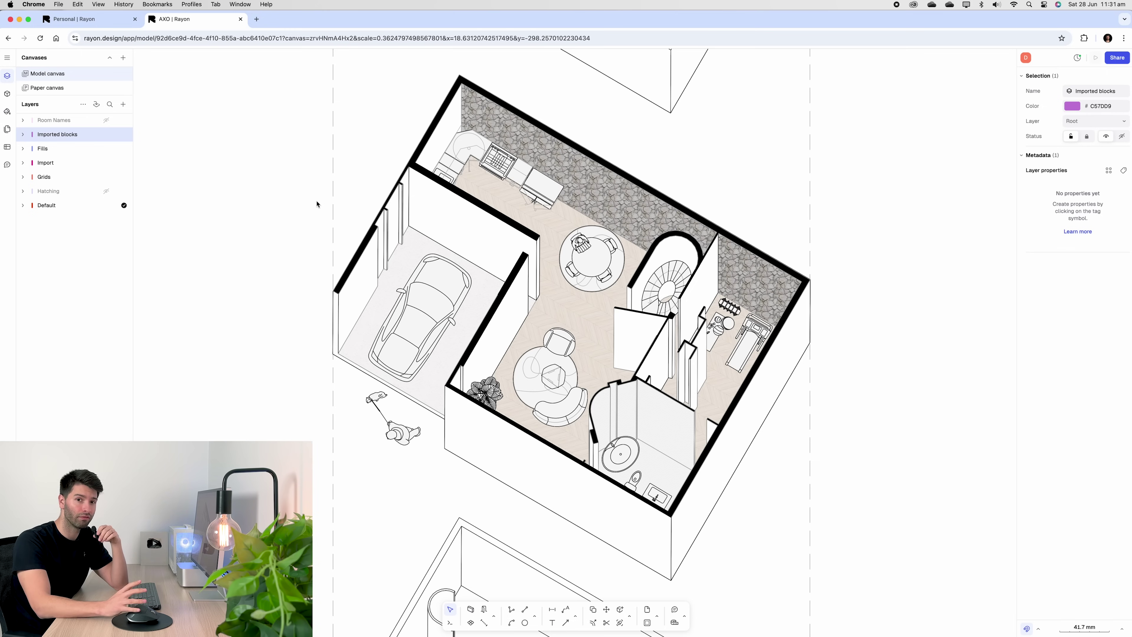
ctrl+scroll(330, 272, up, 1)
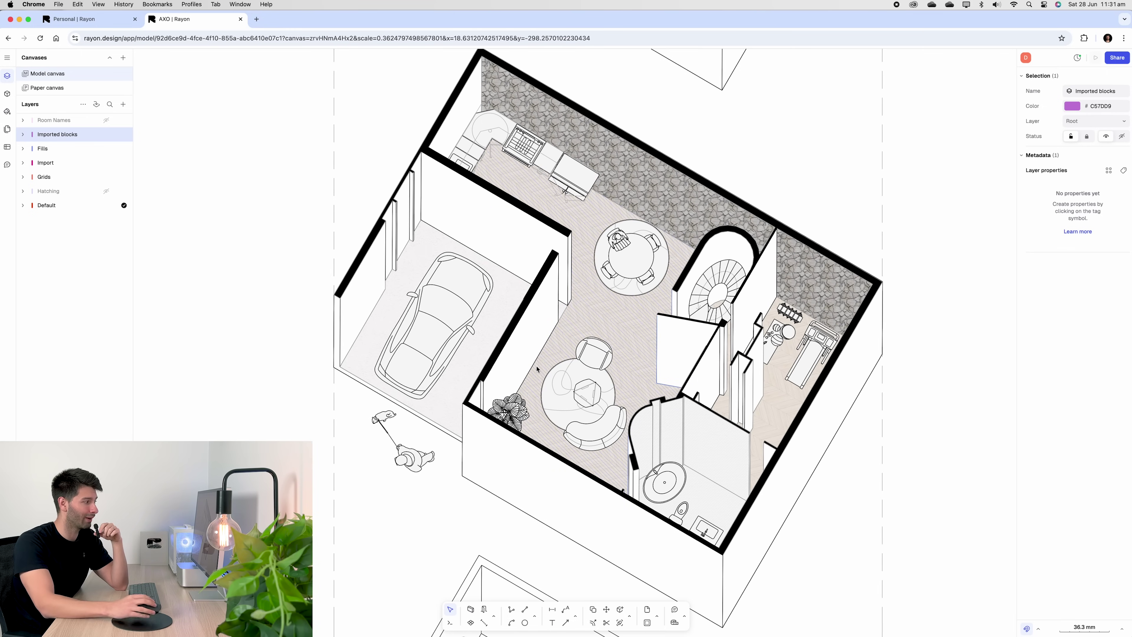
Step: Browse the Rayon block libraries and search them for 'car'
click(7, 93)
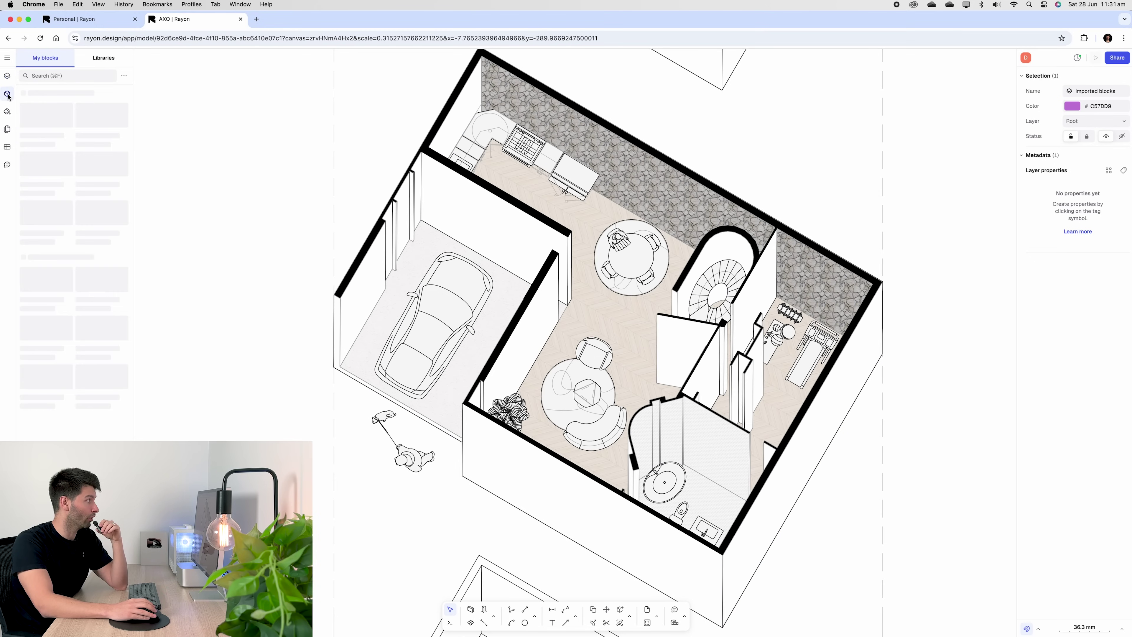
click(93, 59)
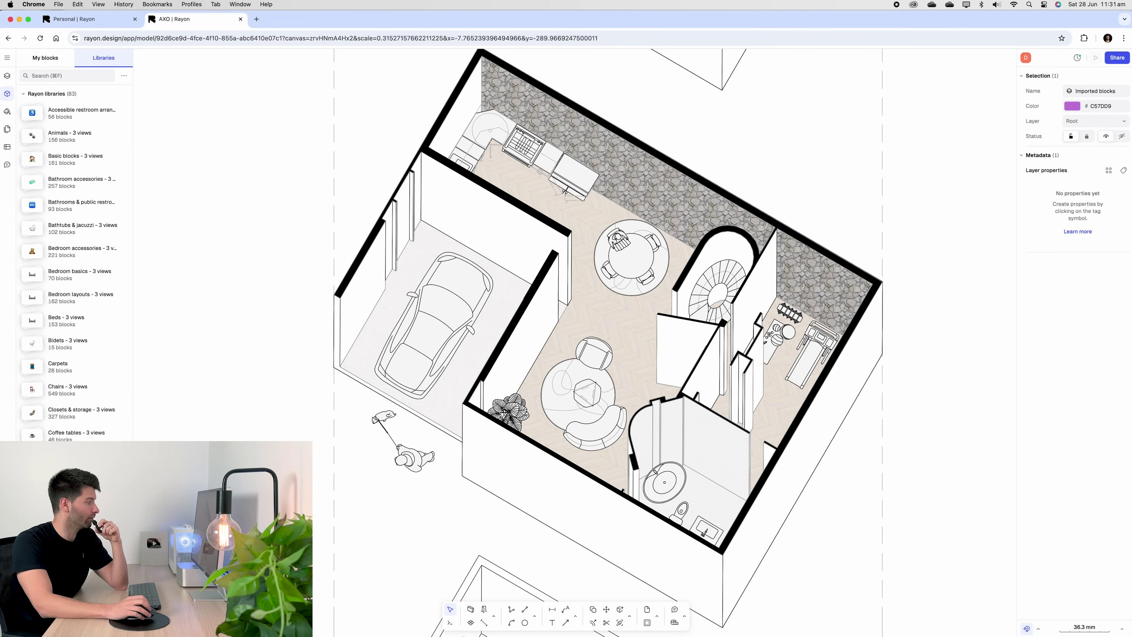
scroll(60, 424, down, 10)
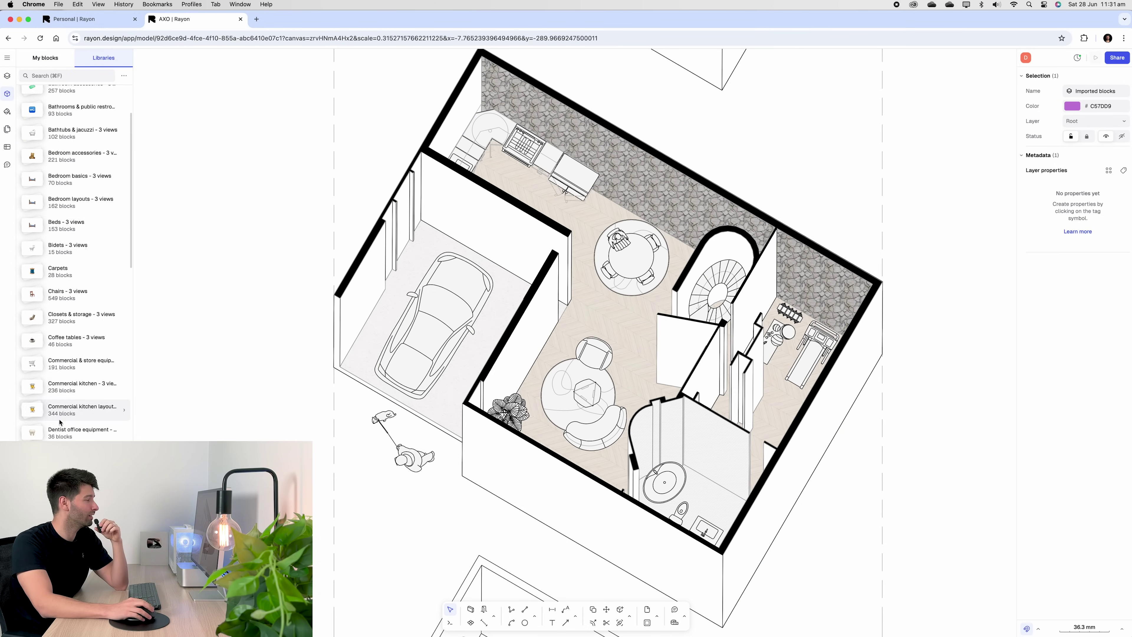
scroll(60, 426, up, 10)
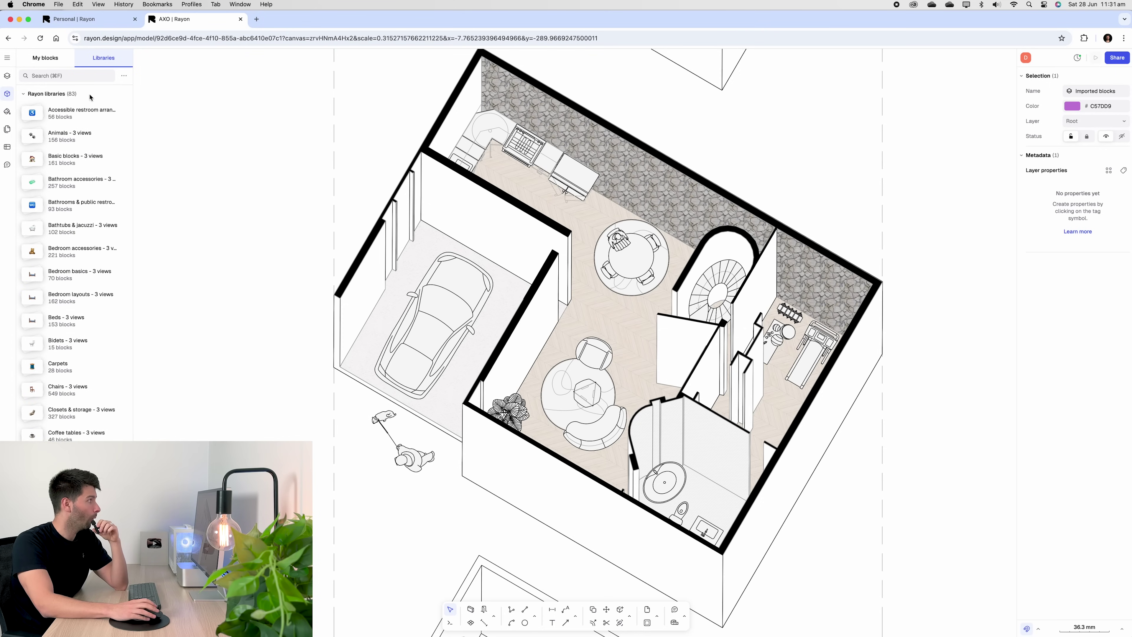
click(92, 76)
text(car)
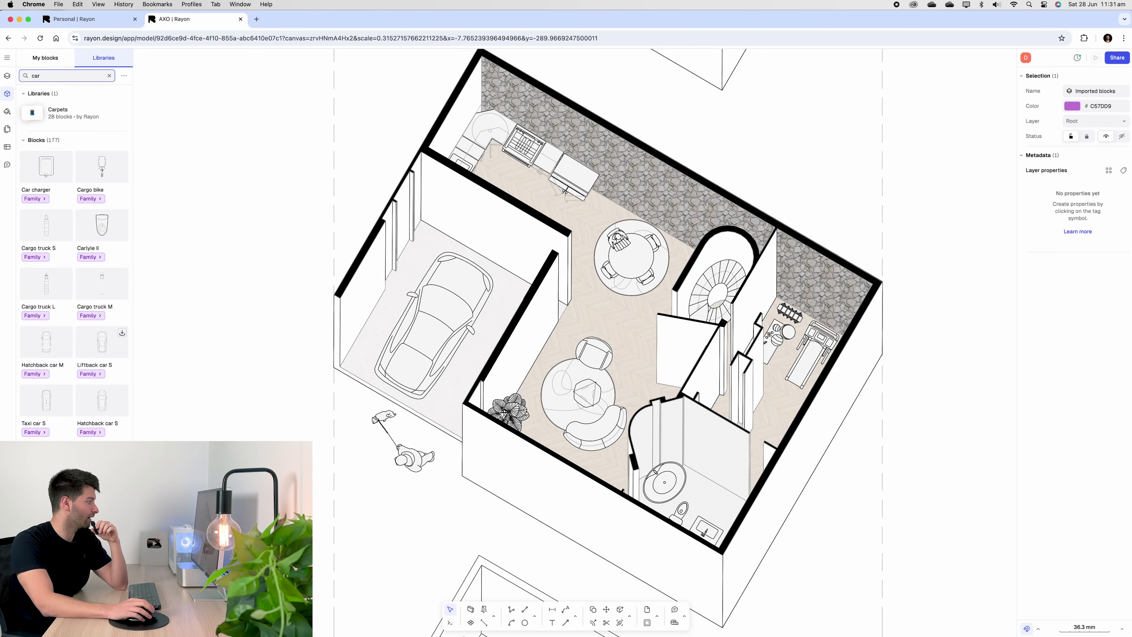
scroll(76, 258, down, 2)
key(Escape)
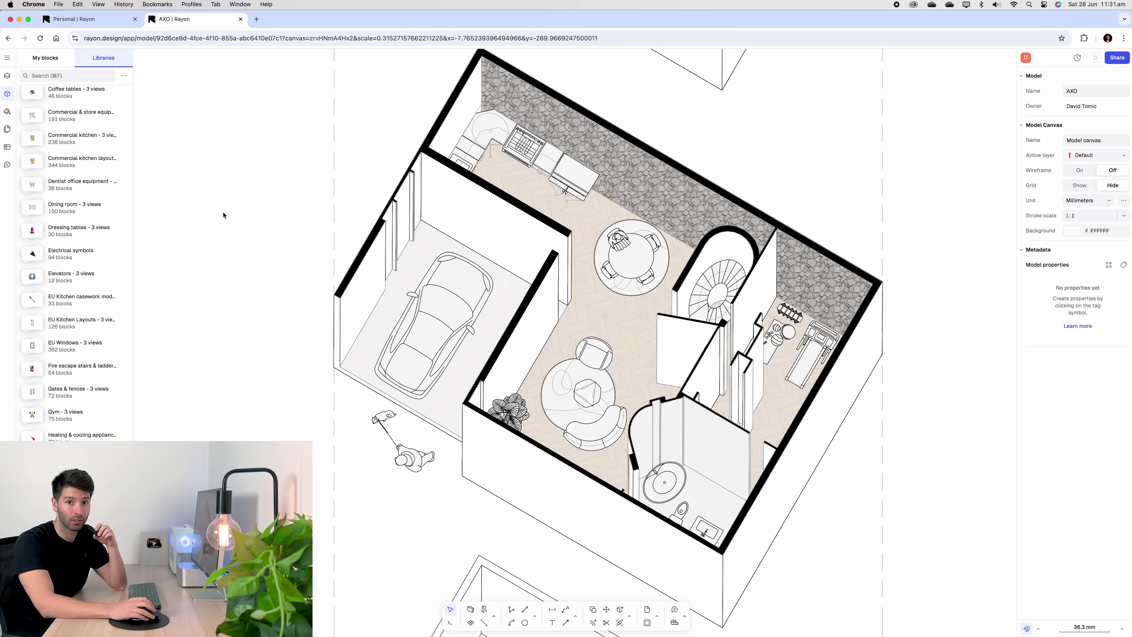
Step: Inspect the car, kitchen, dining table, ficus and treadmill blocks in the plan
click(454, 301)
click(526, 147)
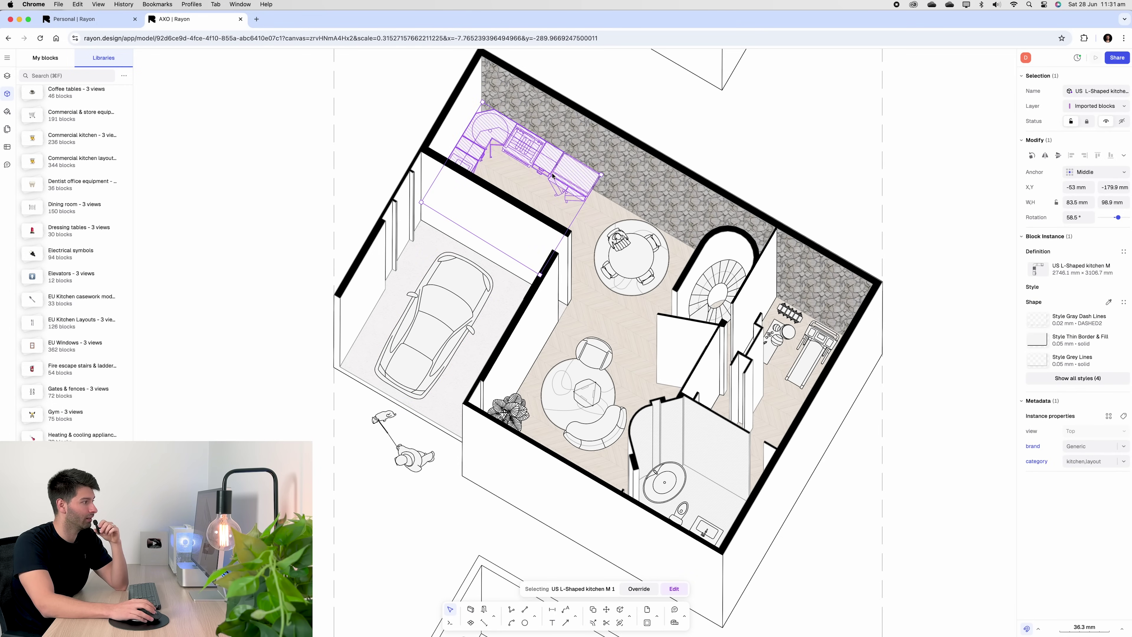
click(618, 238)
key(Tab)
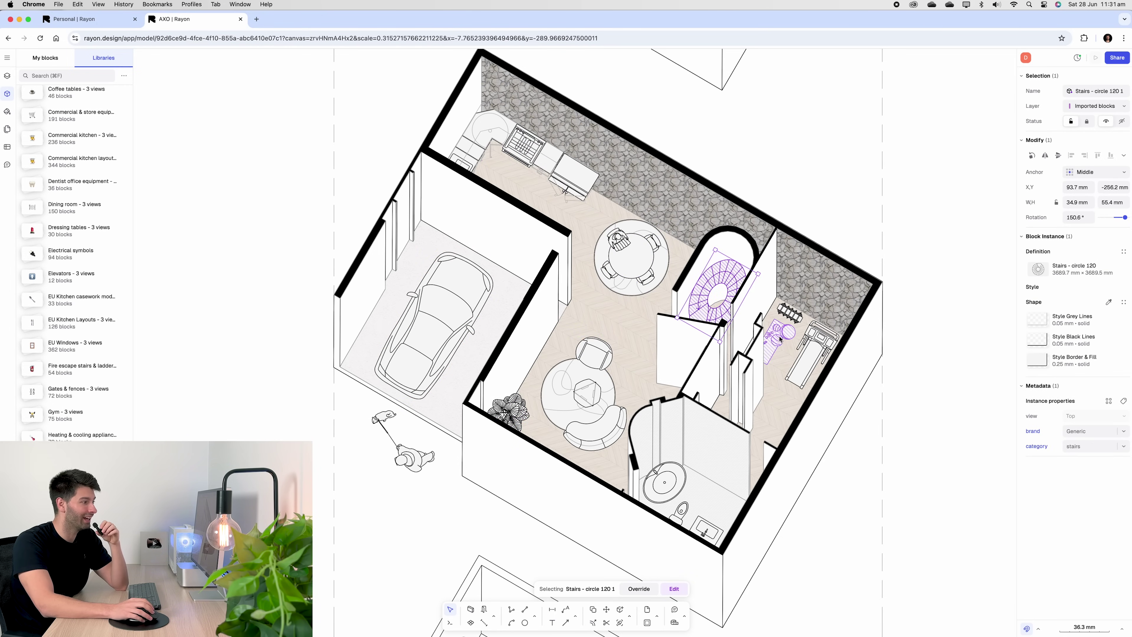
click(808, 355)
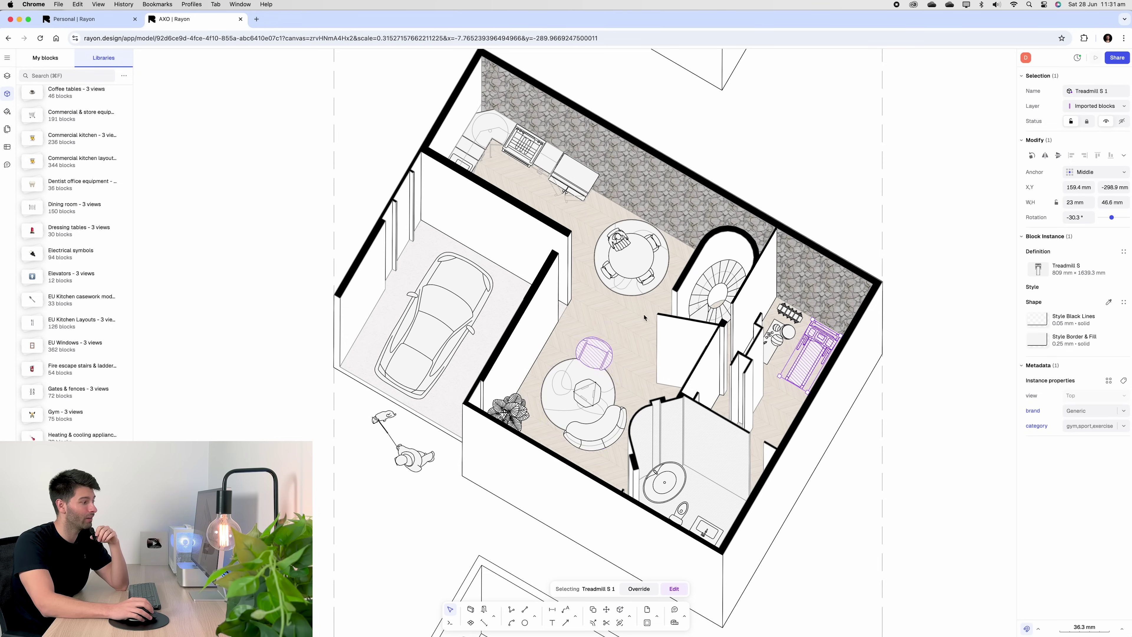
click(867, 376)
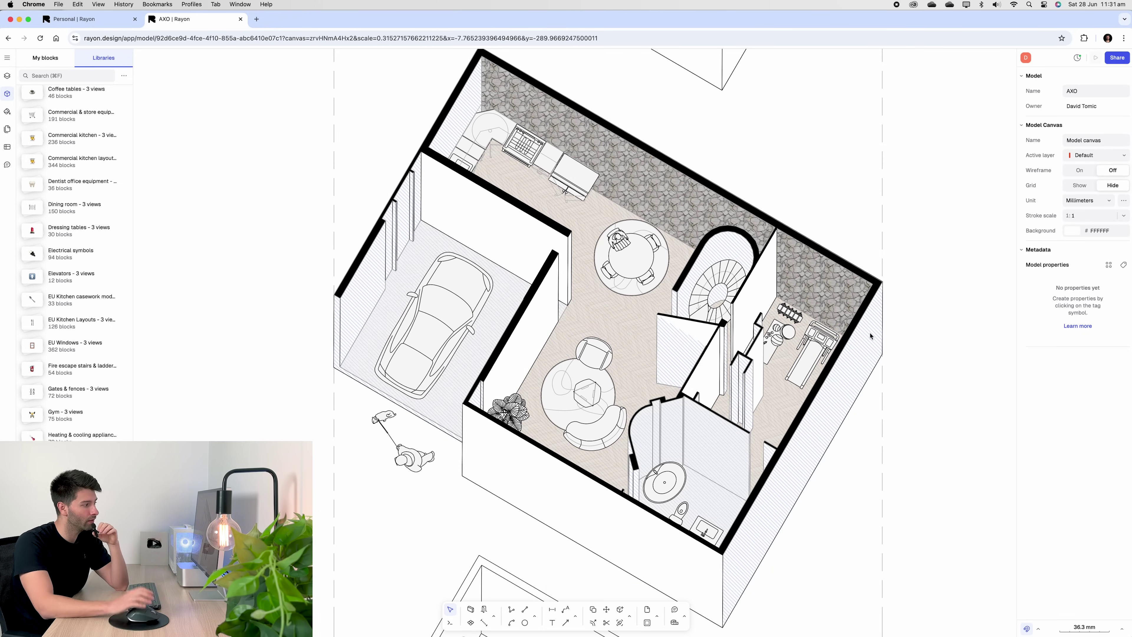
Step: Hide the Import layer and make the Fills and Imported blocks layers visible
scroll(870, 336, down, 5)
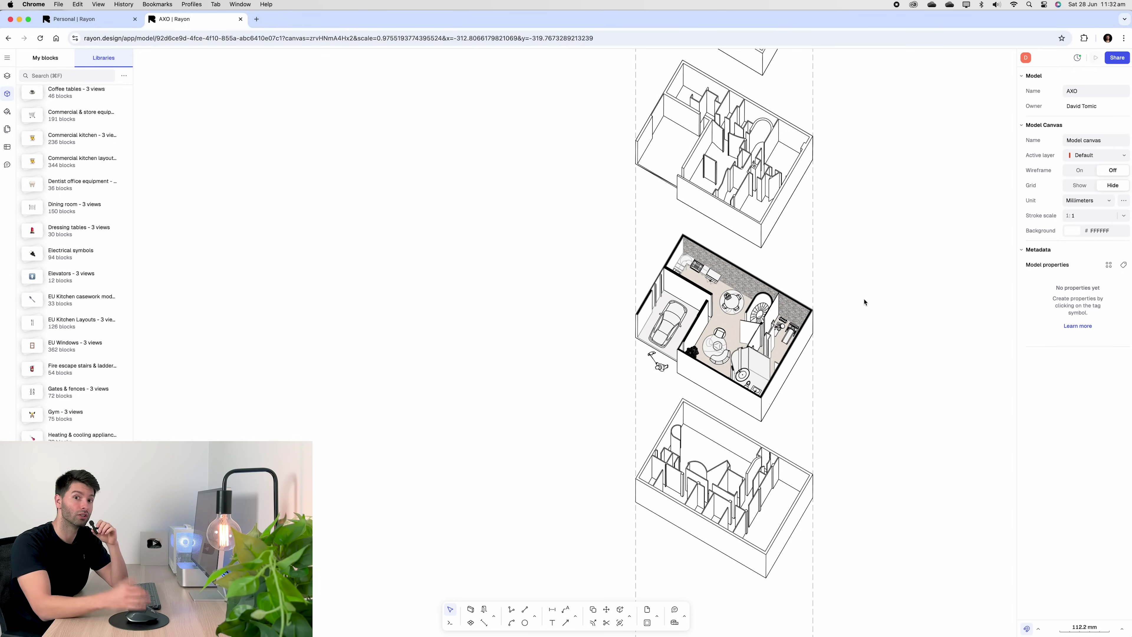
click(7, 76)
click(106, 164)
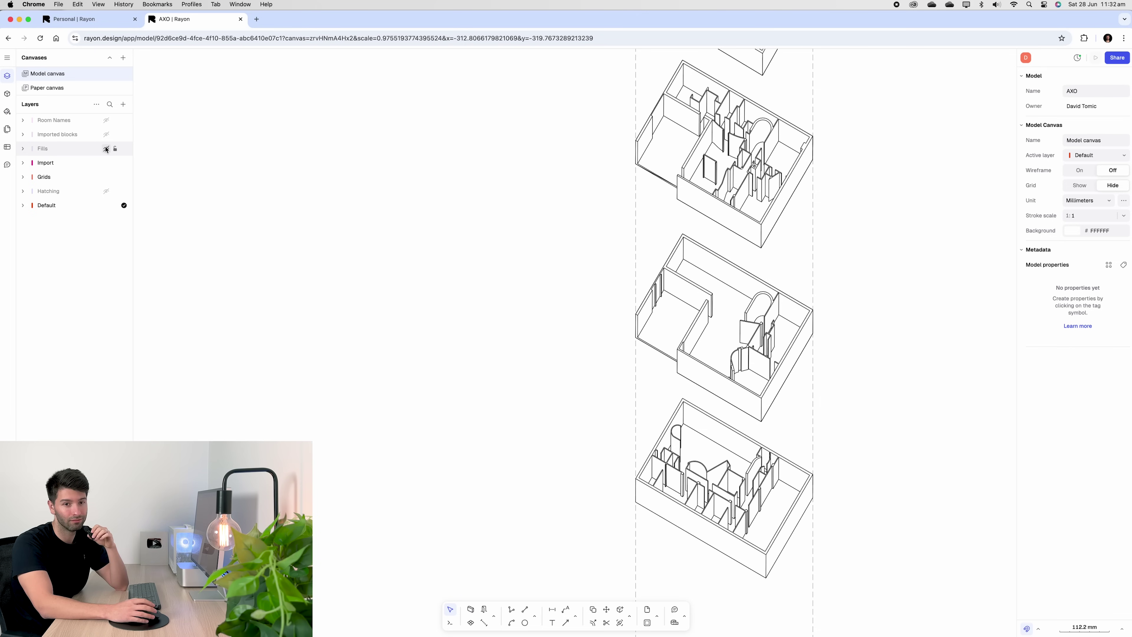
click(107, 149)
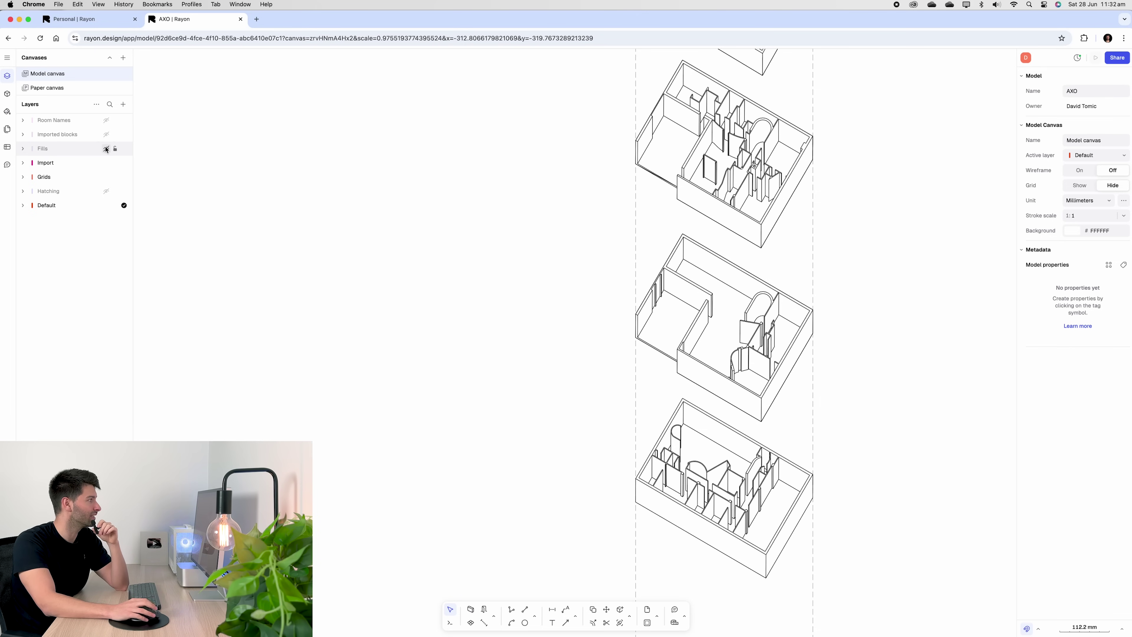
click(107, 134)
scroll(804, 324, up, 5)
scroll(804, 325, down, 1)
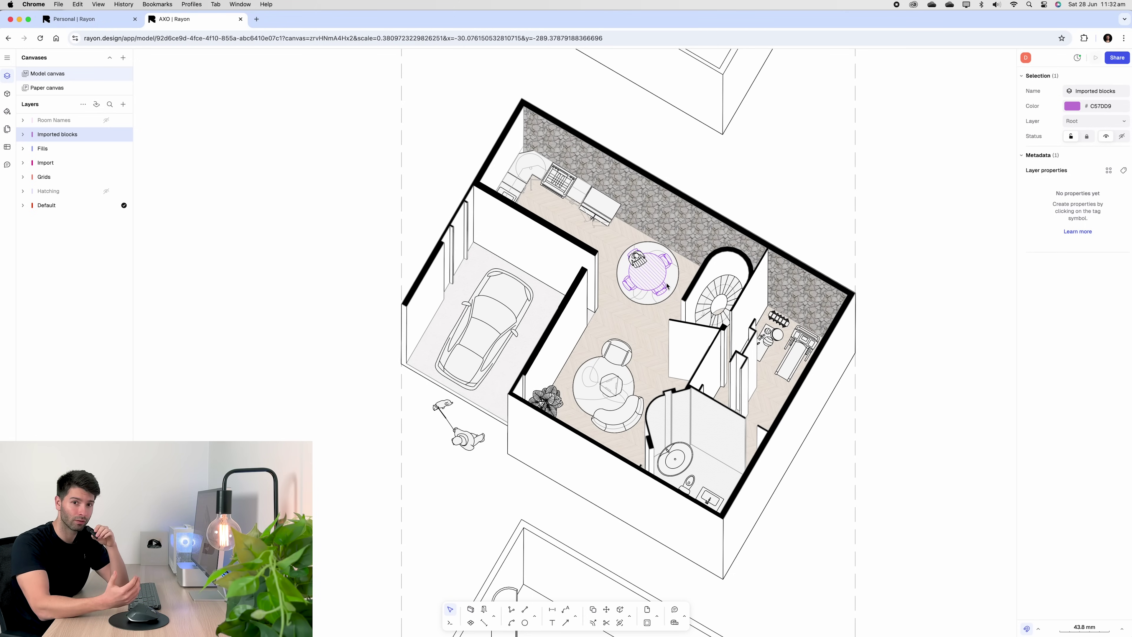
scroll(668, 286, up, 5)
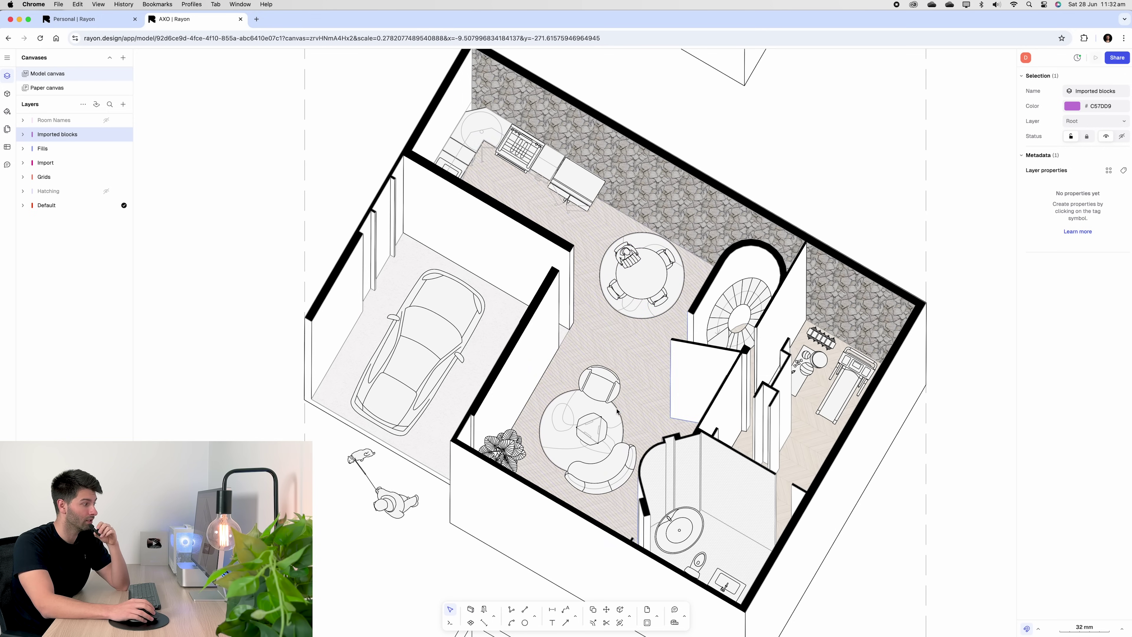
click(450, 339)
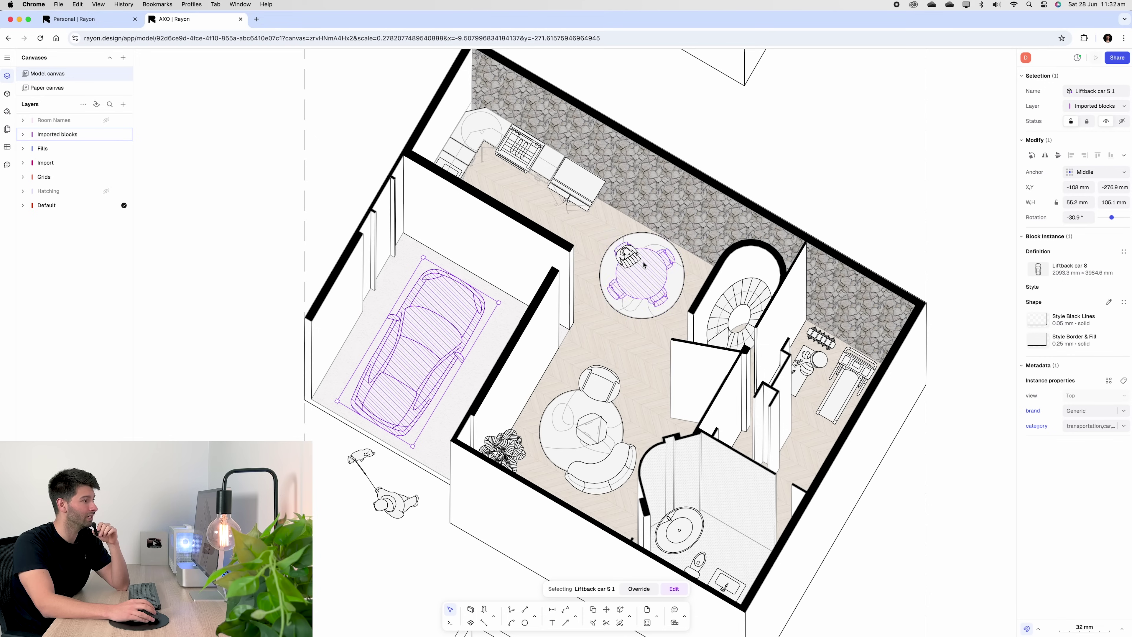
click(582, 173)
click(644, 288)
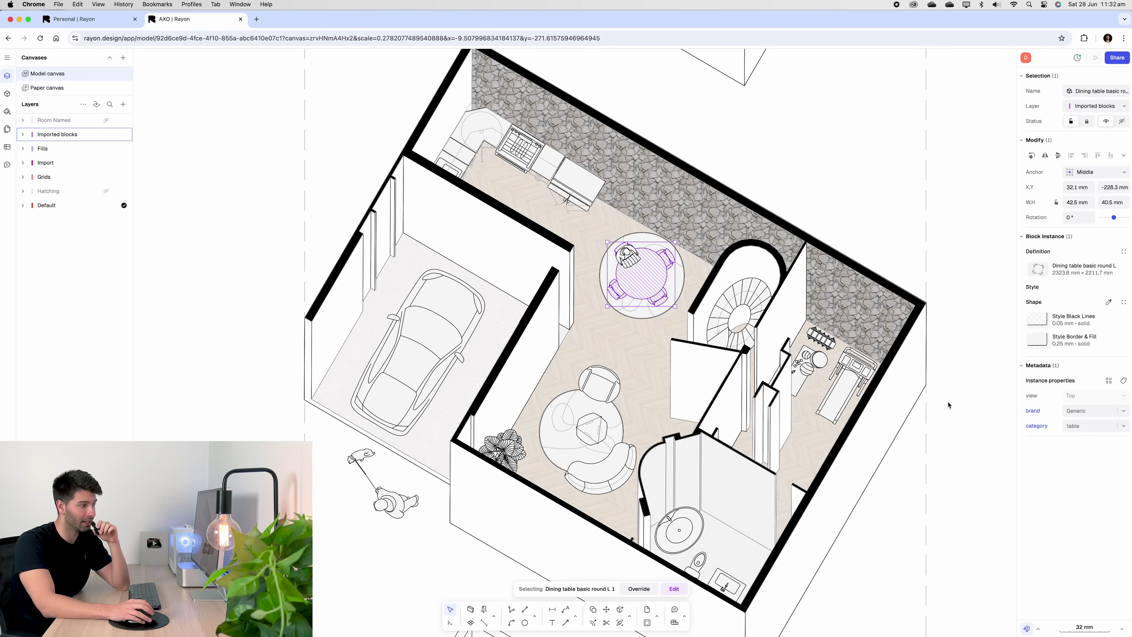
click(949, 412)
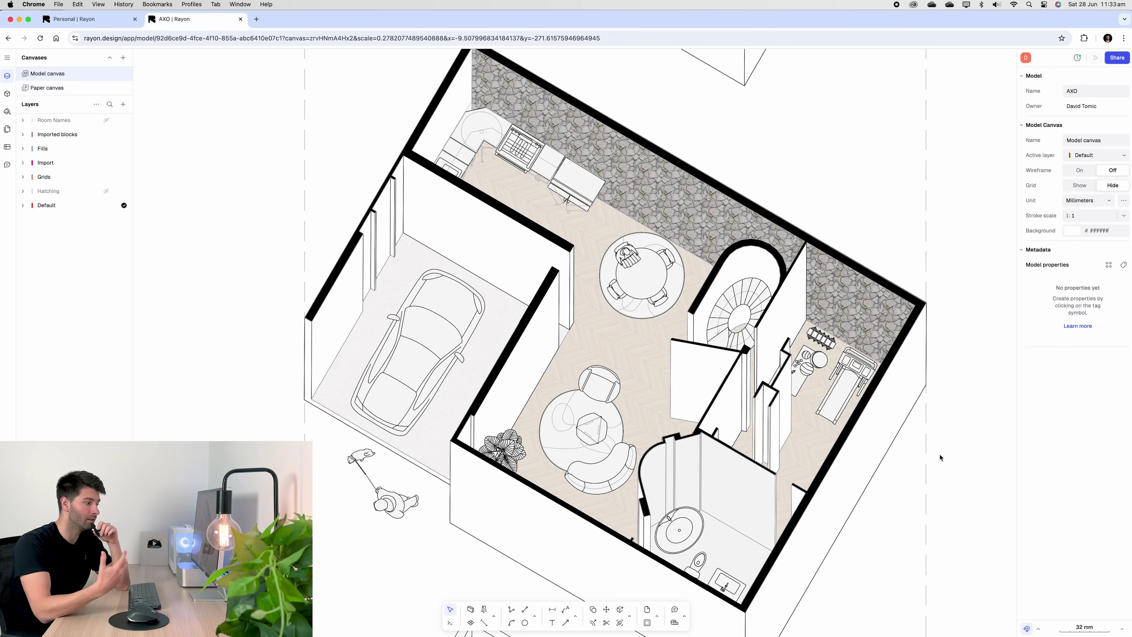
scroll(945, 462, down, 3)
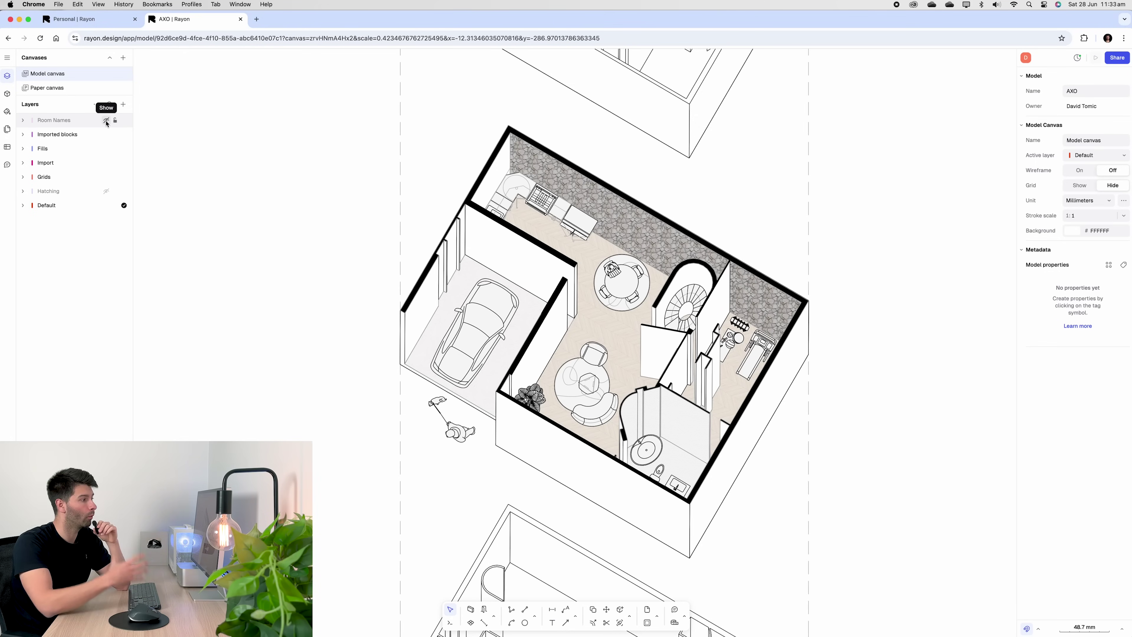
scroll(478, 362, up, 1)
scroll(478, 362, down, 2)
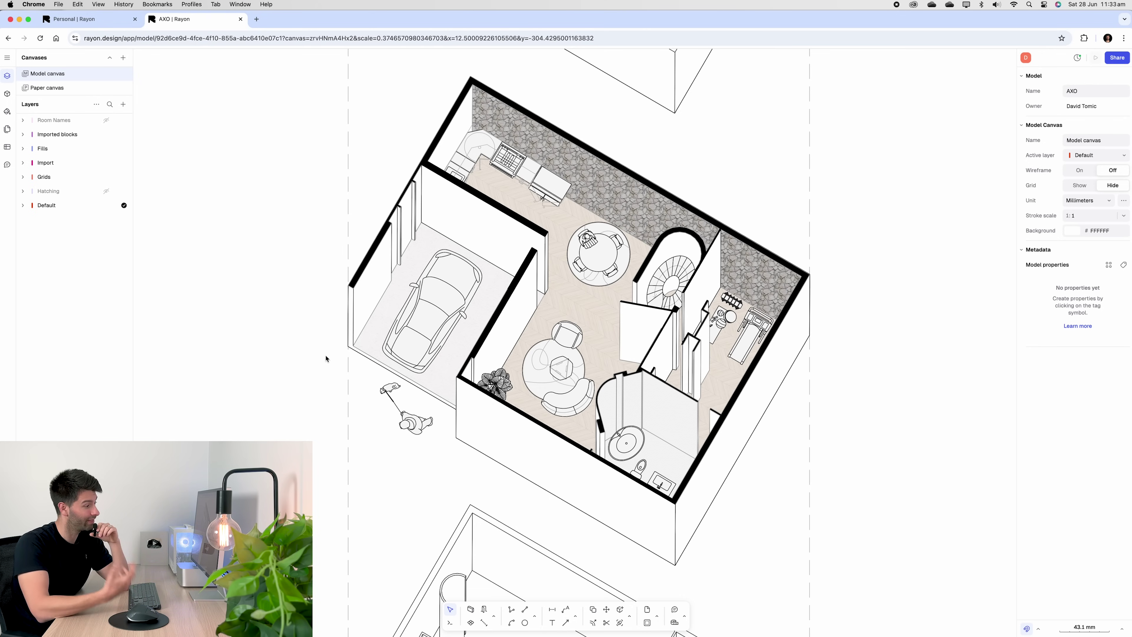
scroll(516, 373, up, 15)
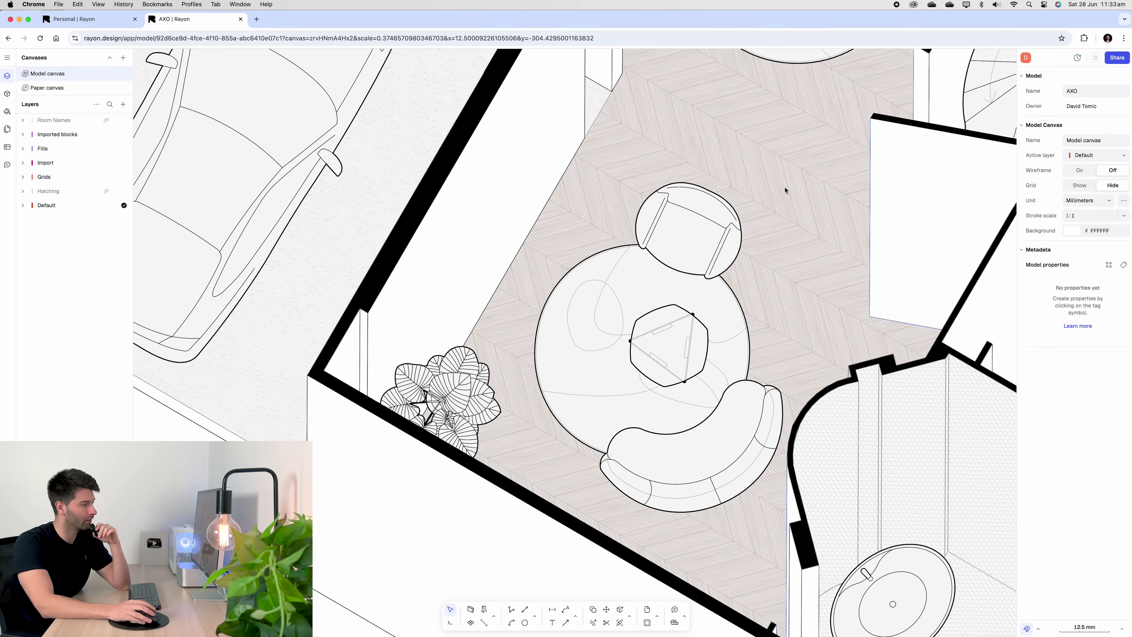
scroll(570, 305, down, 10)
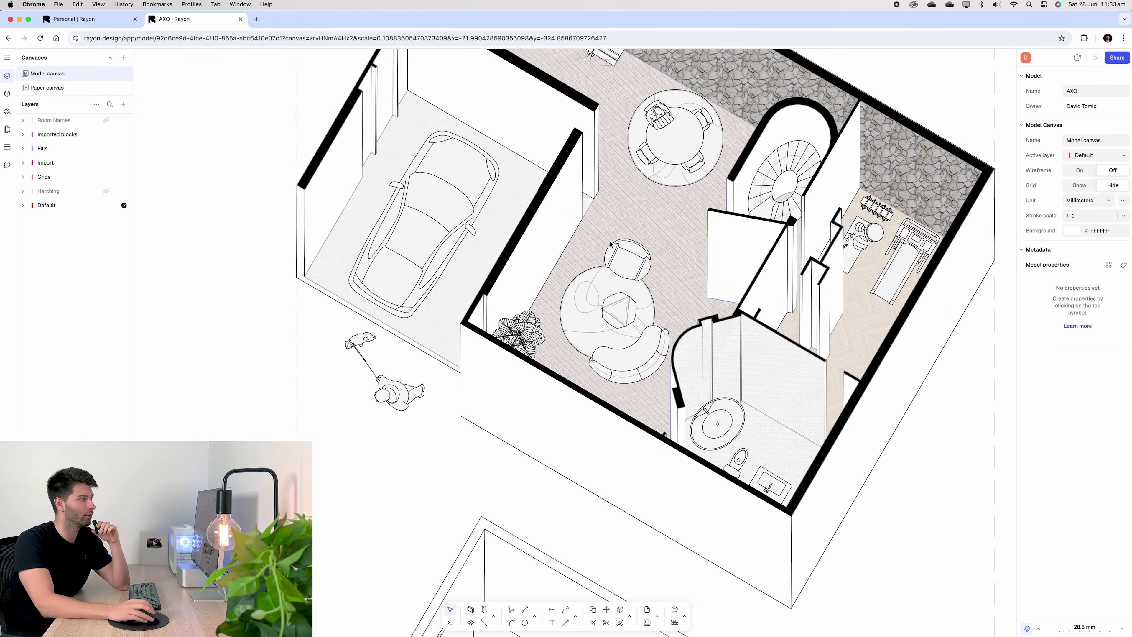
scroll(616, 307, down, 5)
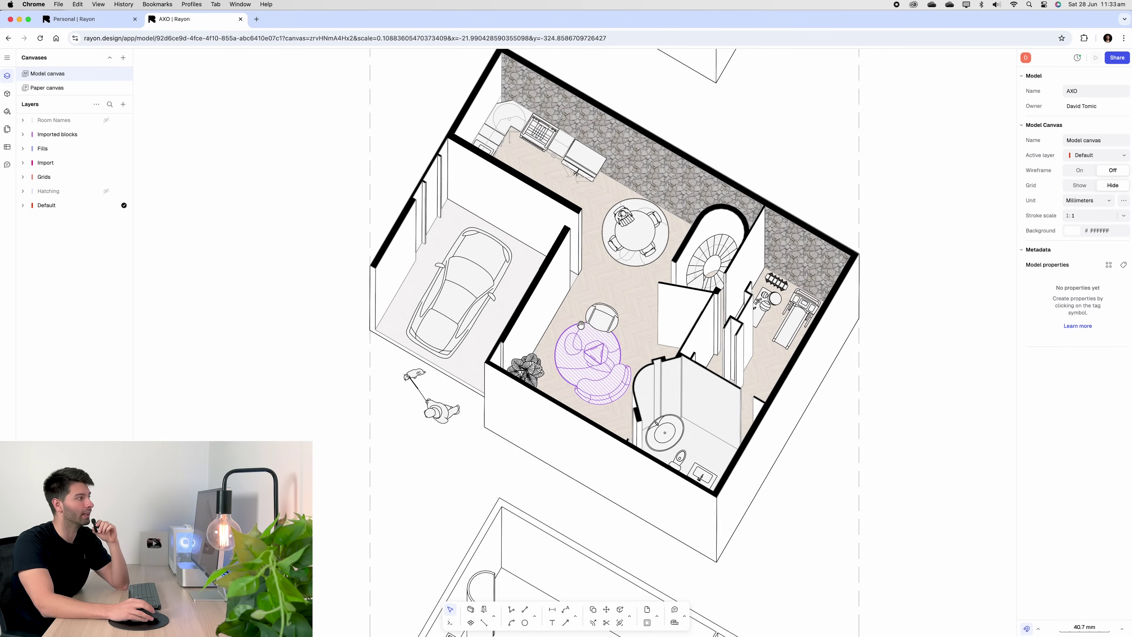
scroll(580, 357, down, 1)
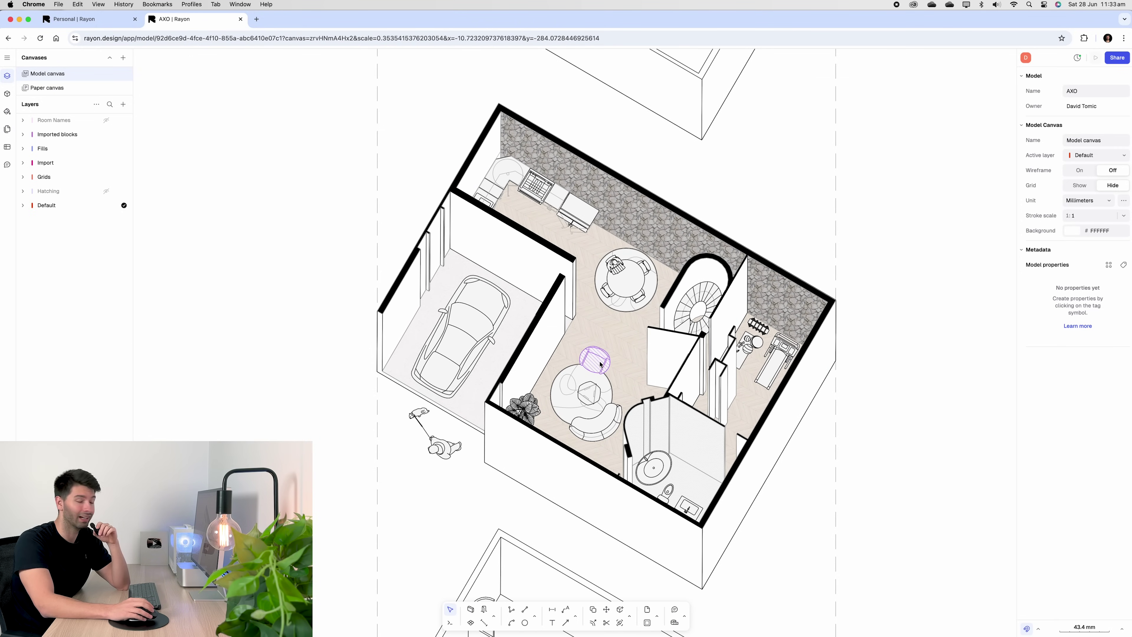
Step: Unhide the Room Names layer and review the kitchen, garage, gym and other labels
click(105, 120)
click(101, 120)
scroll(313, 202, down, 6)
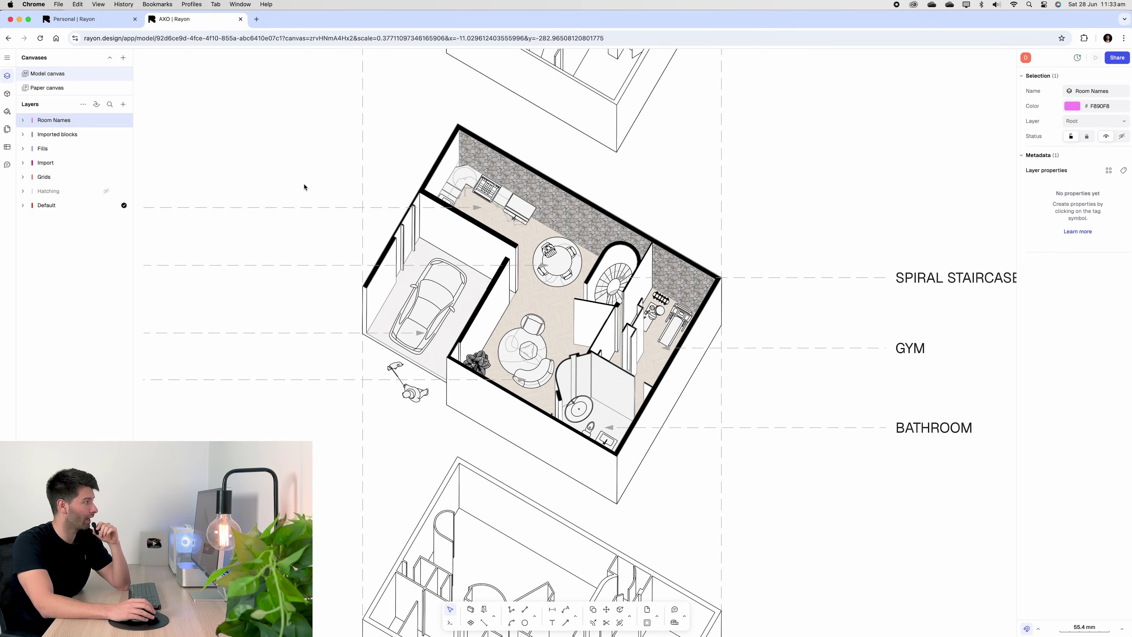
middle_drag(363, 216, 370, 221)
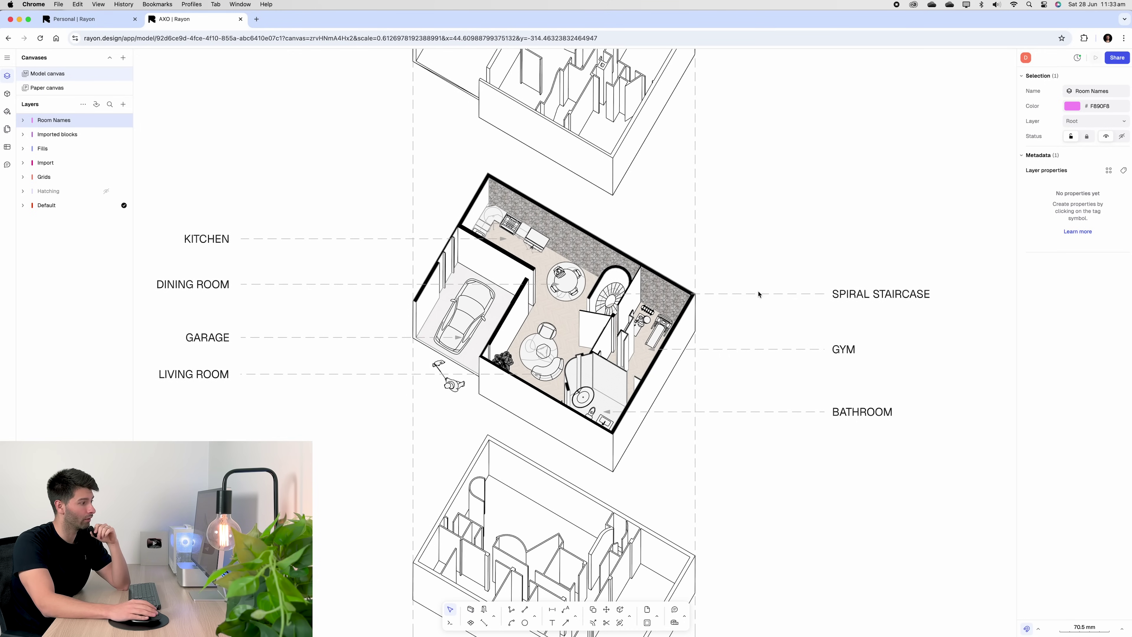
scroll(733, 374, up, 2)
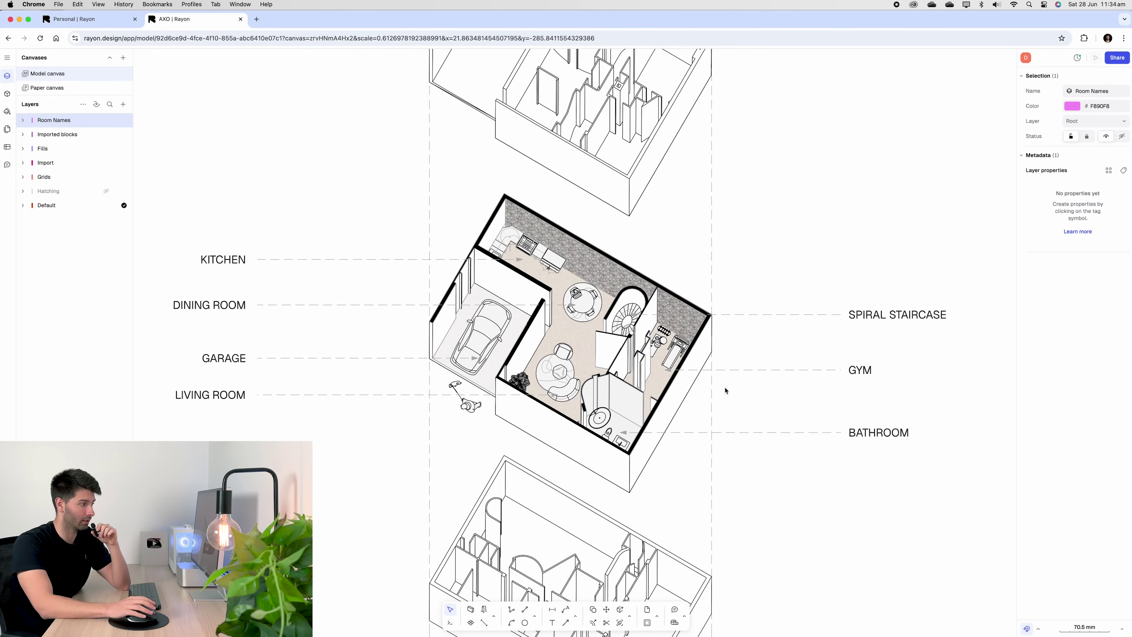
scroll(735, 388, up, 1)
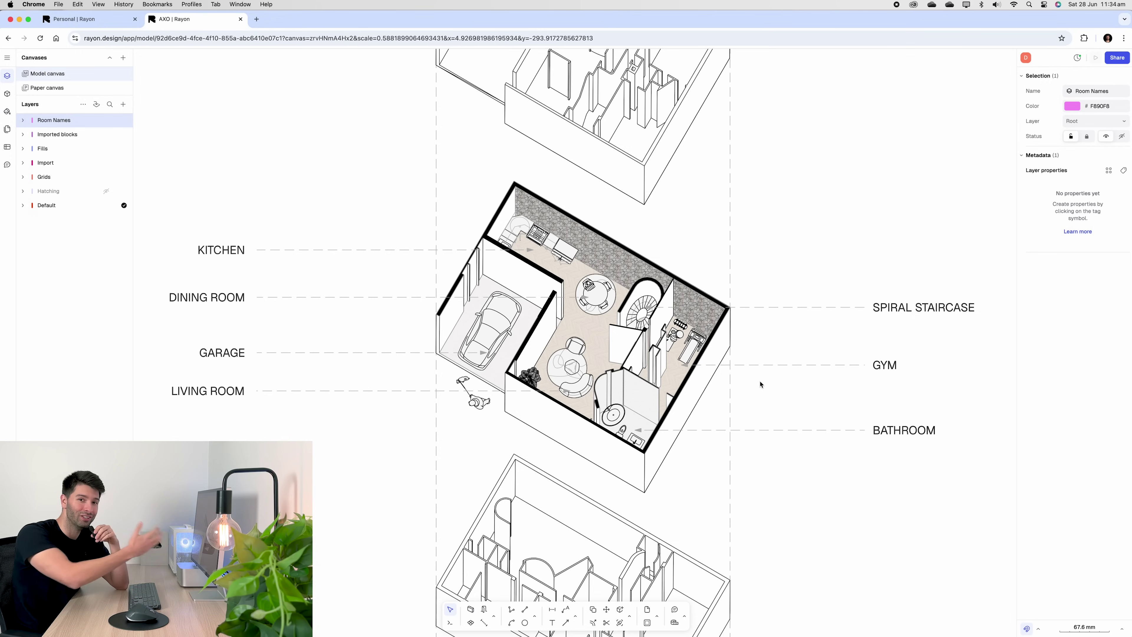
scroll(761, 384, down, 5)
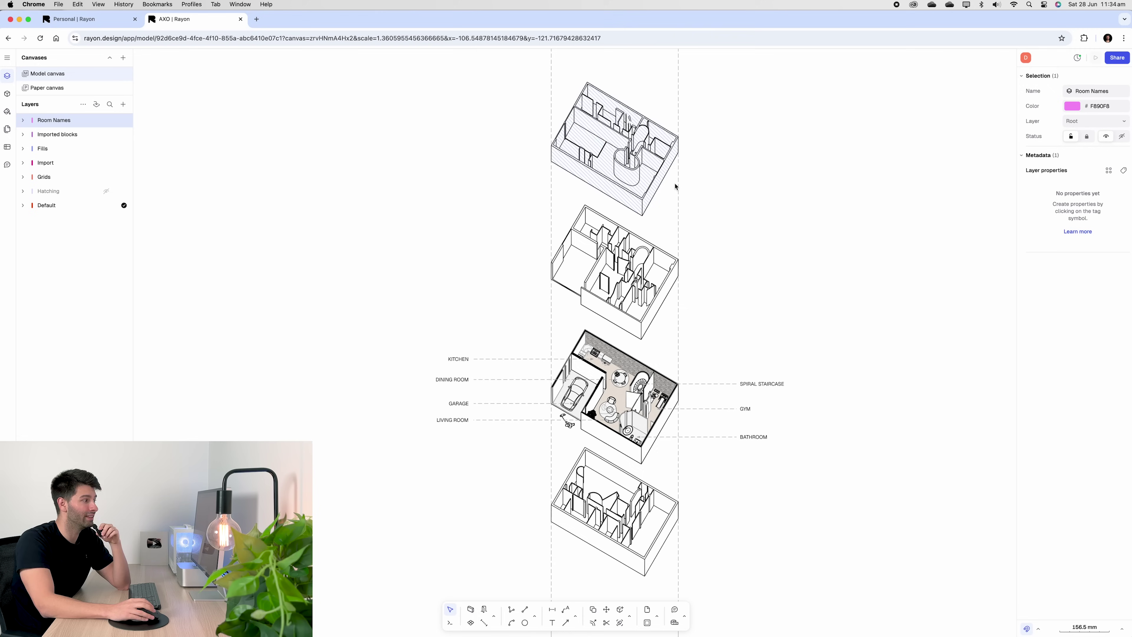
scroll(763, 285, up, 3)
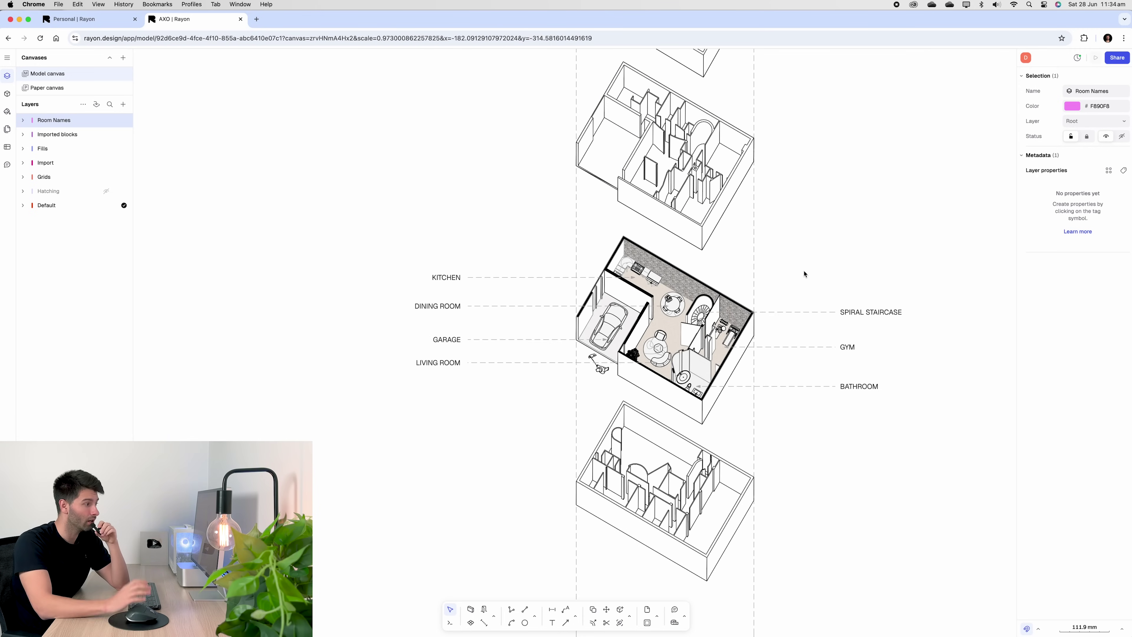
scroll(694, 358, up, 5)
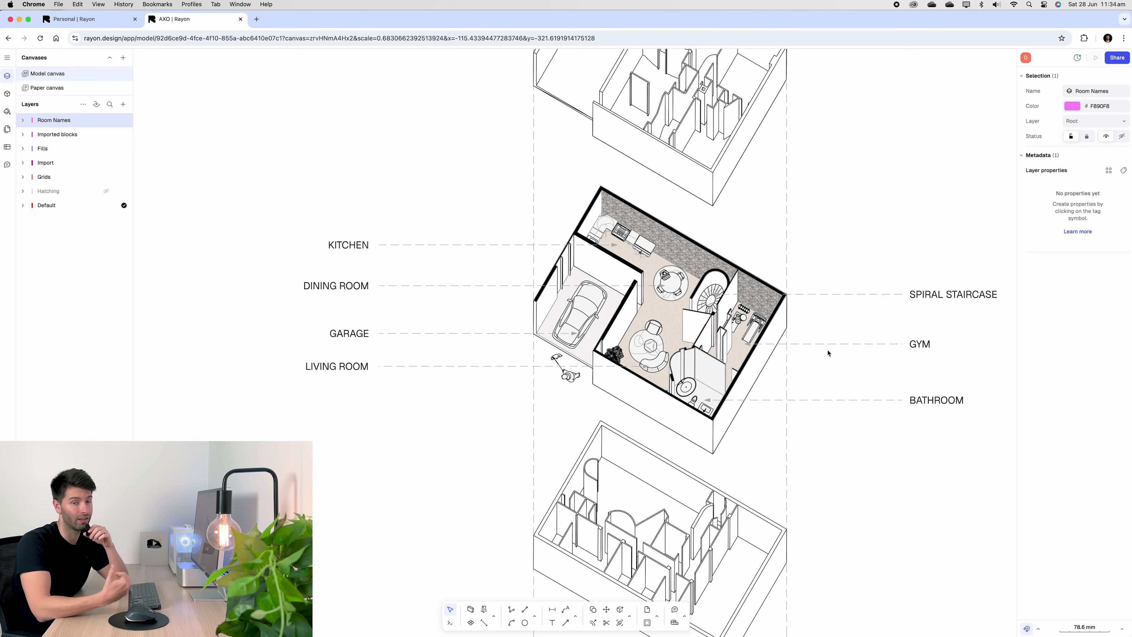
scroll(828, 354, down, 5)
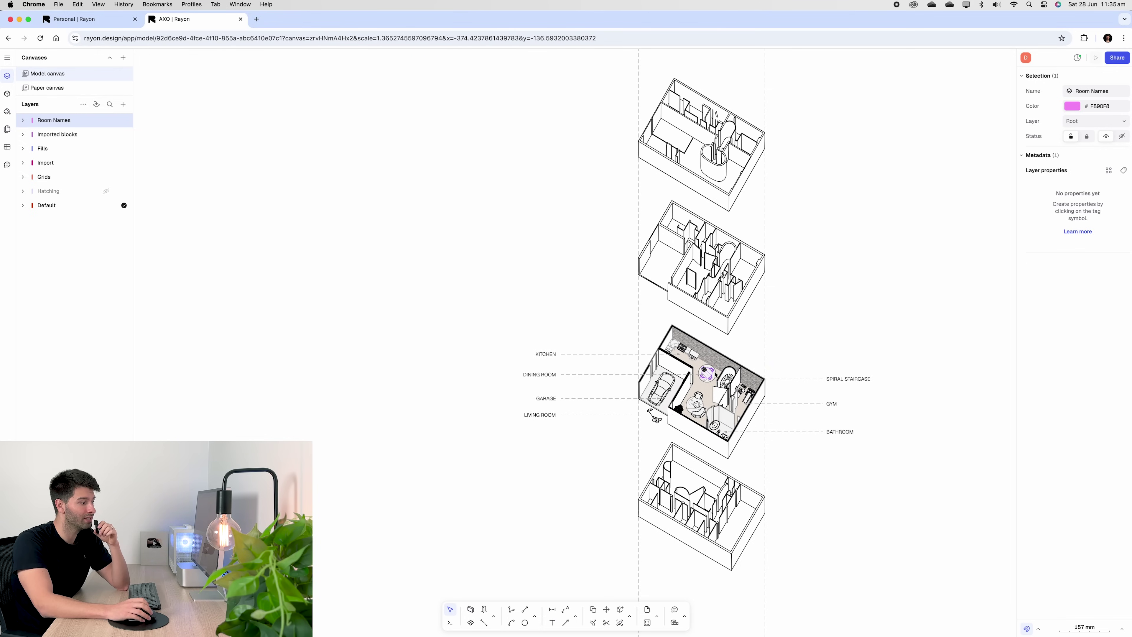
scroll(767, 365, up, 2)
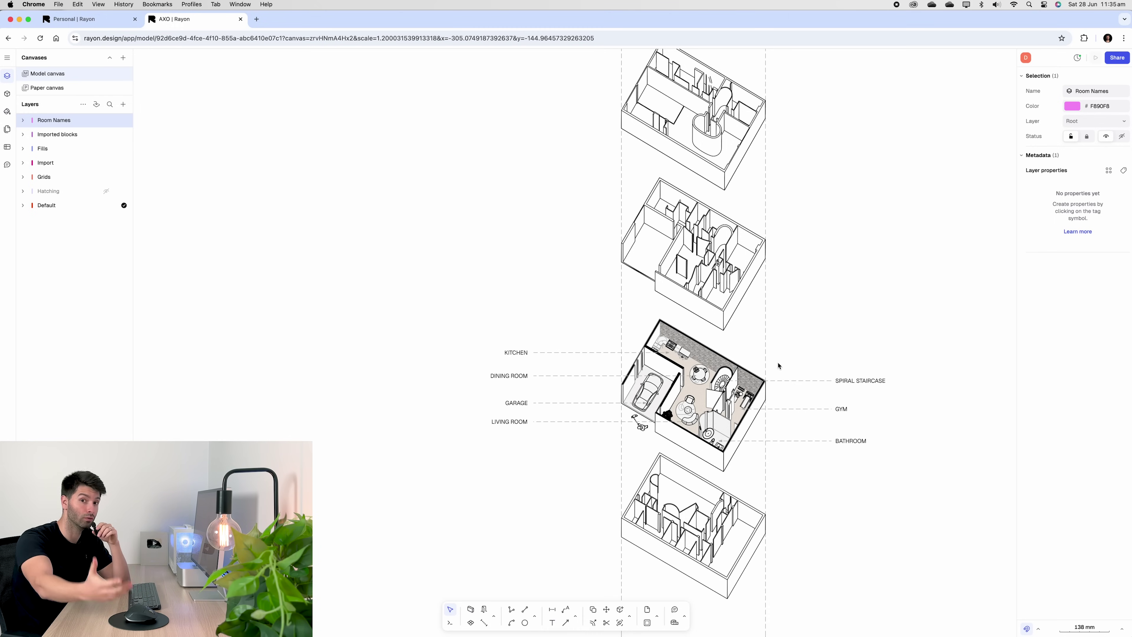
Step: Show the Hatching layer's trees, grass, sky and earth, toggling it to compare
click(106, 191)
scroll(401, 246, down, 5)
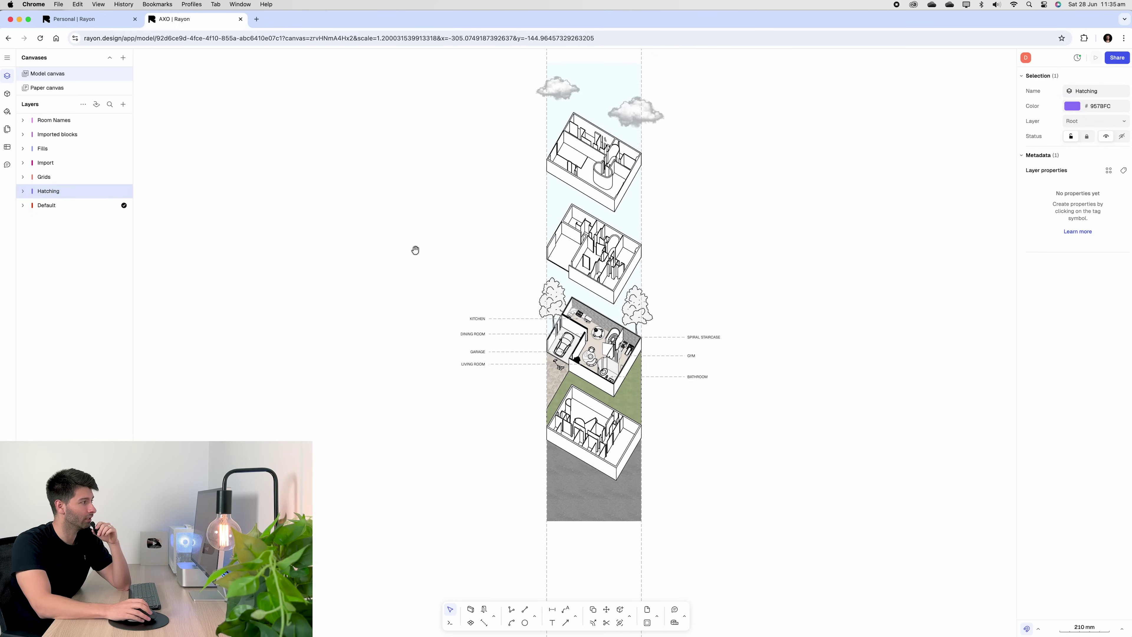
scroll(448, 280, up, 2)
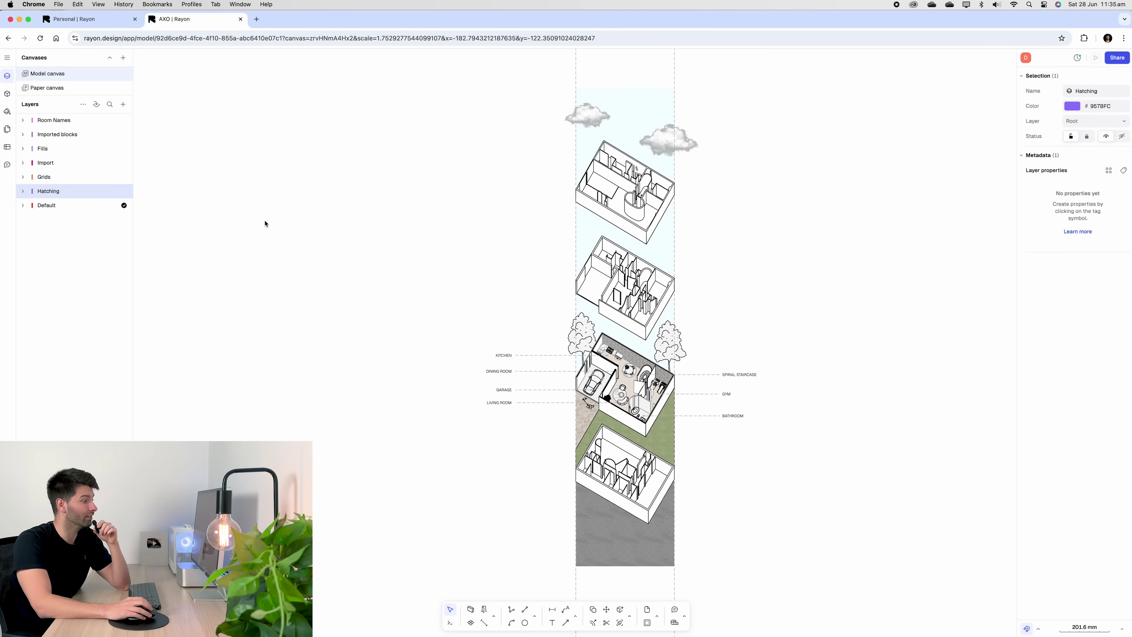
click(107, 191)
click(107, 192)
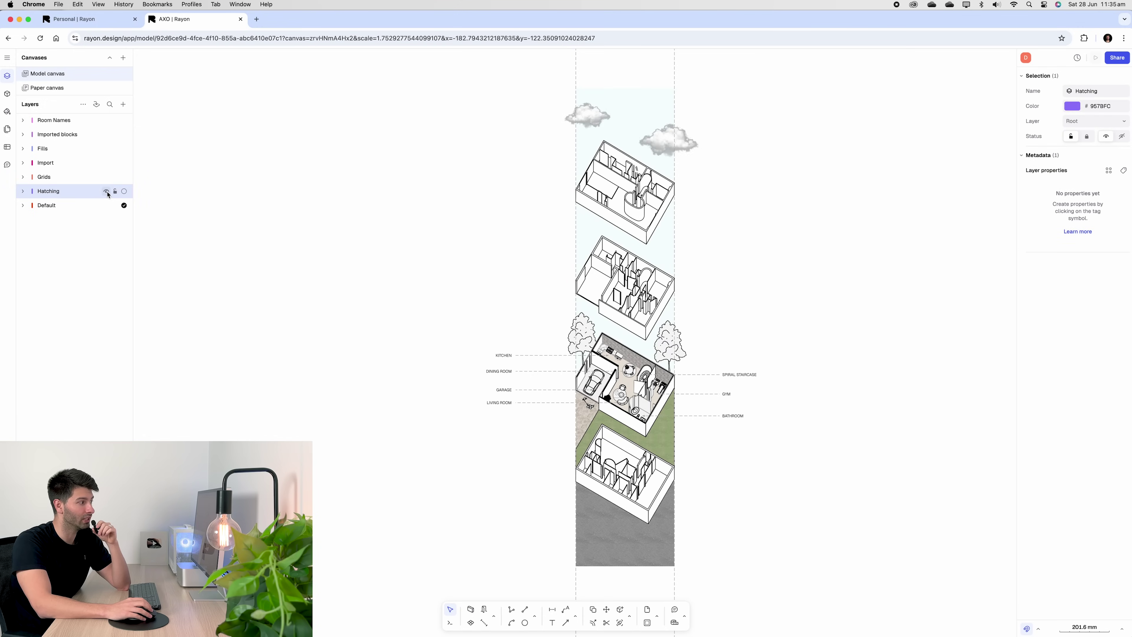
click(106, 191)
click(107, 192)
click(106, 192)
click(107, 192)
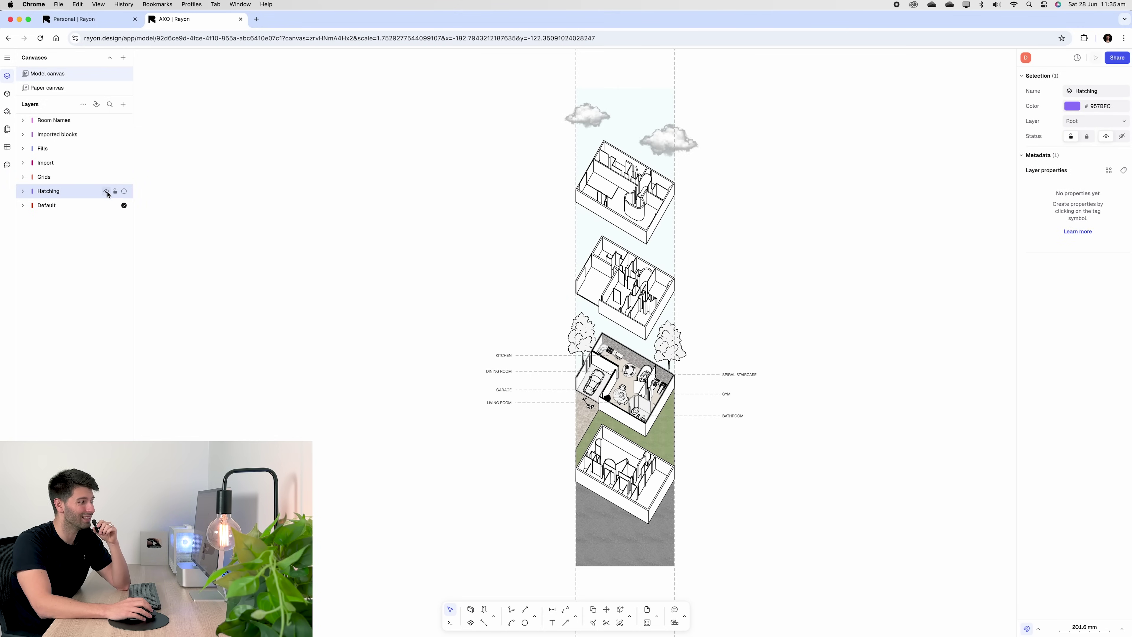
click(107, 191)
scroll(621, 551, up, 5)
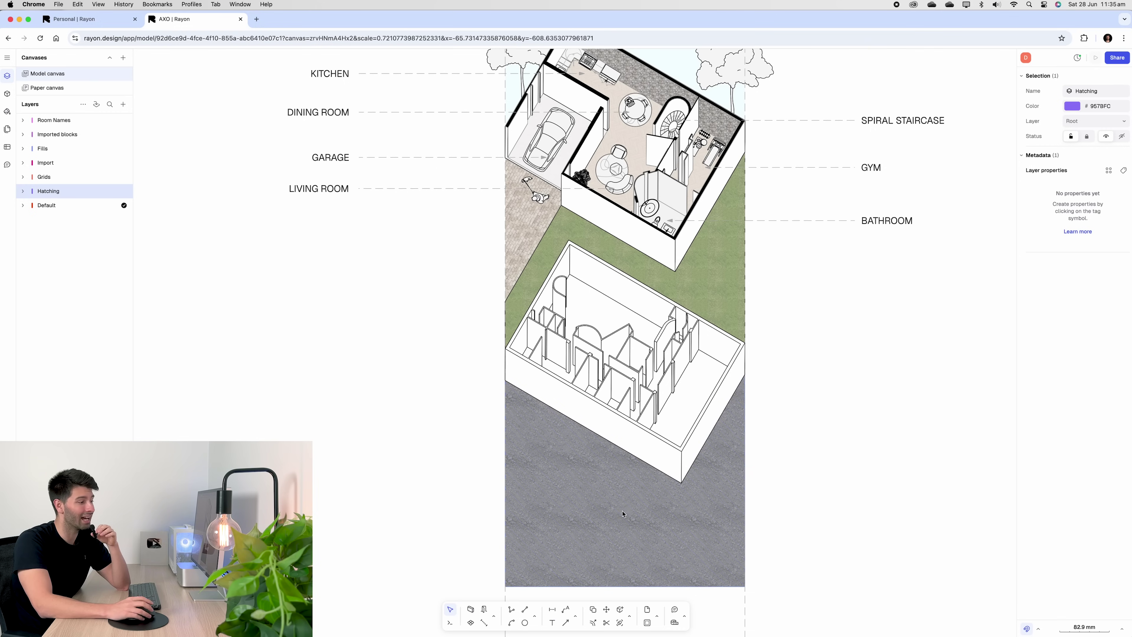
scroll(557, 377, up, 3)
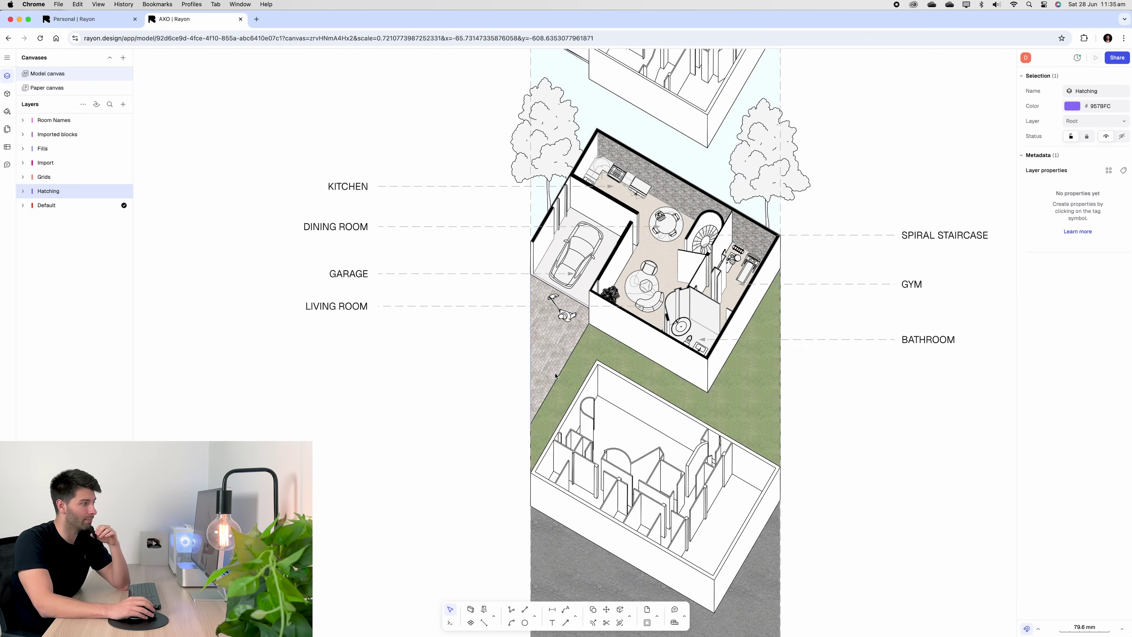
click(556, 336)
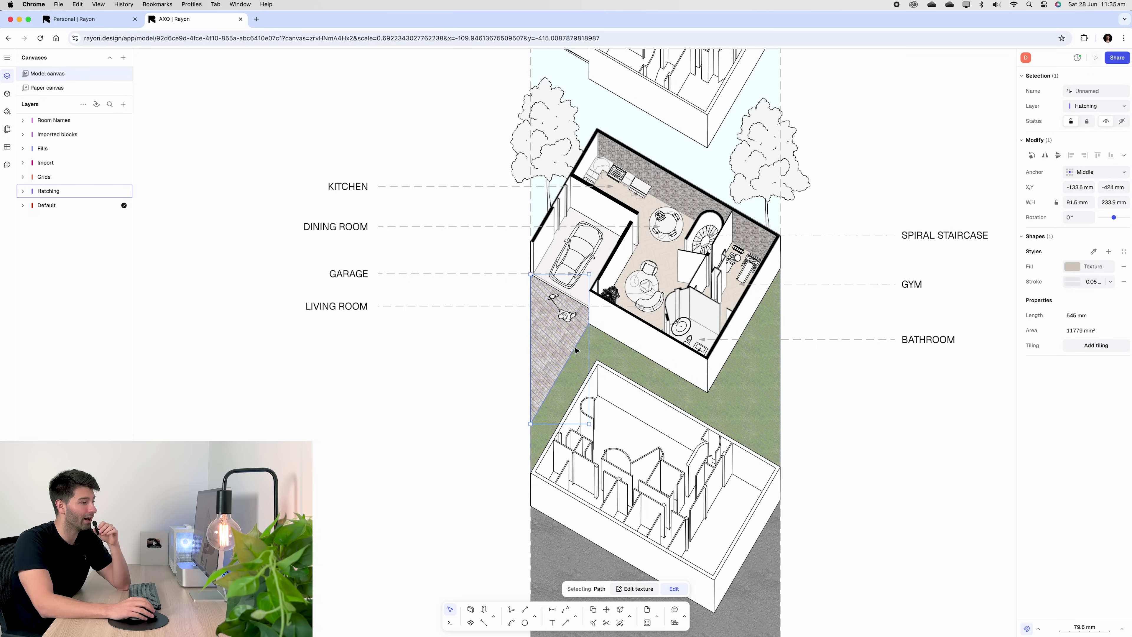
click(816, 407)
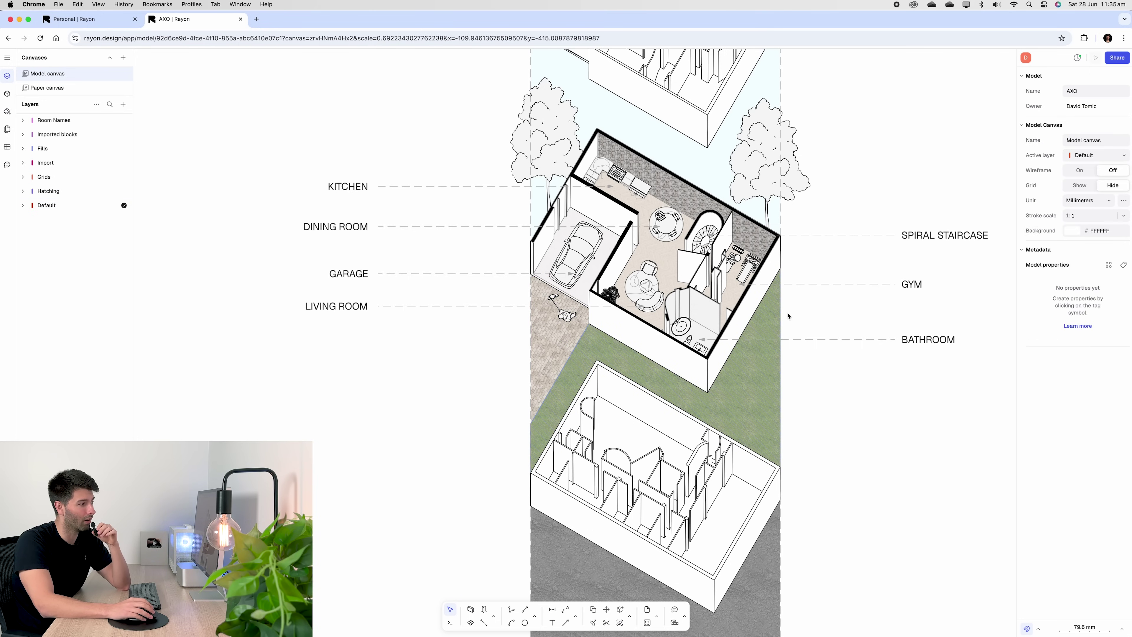
scroll(848, 401, up, 1)
scroll(848, 400, up, 1)
scroll(517, 243, down, 2)
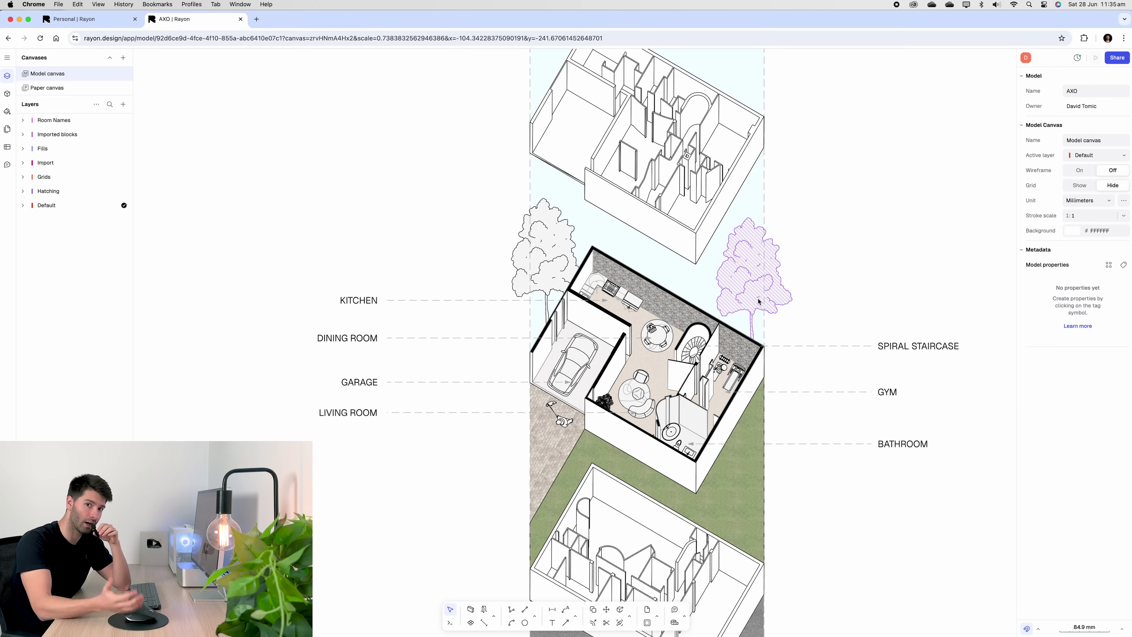
scroll(800, 289, down, 1)
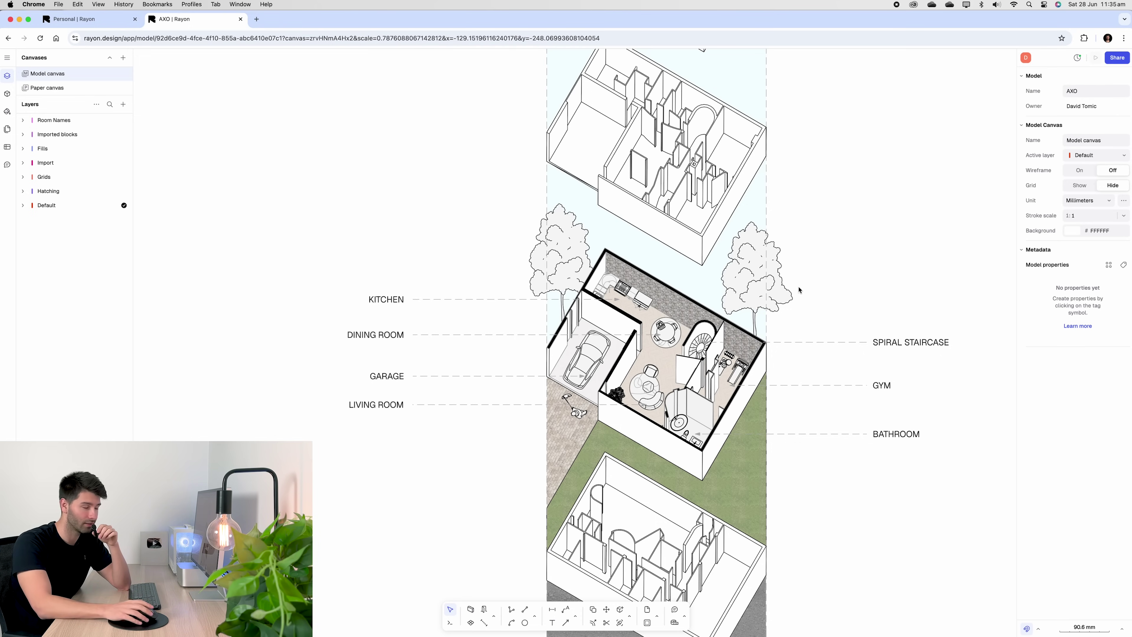
scroll(800, 290, down, 1)
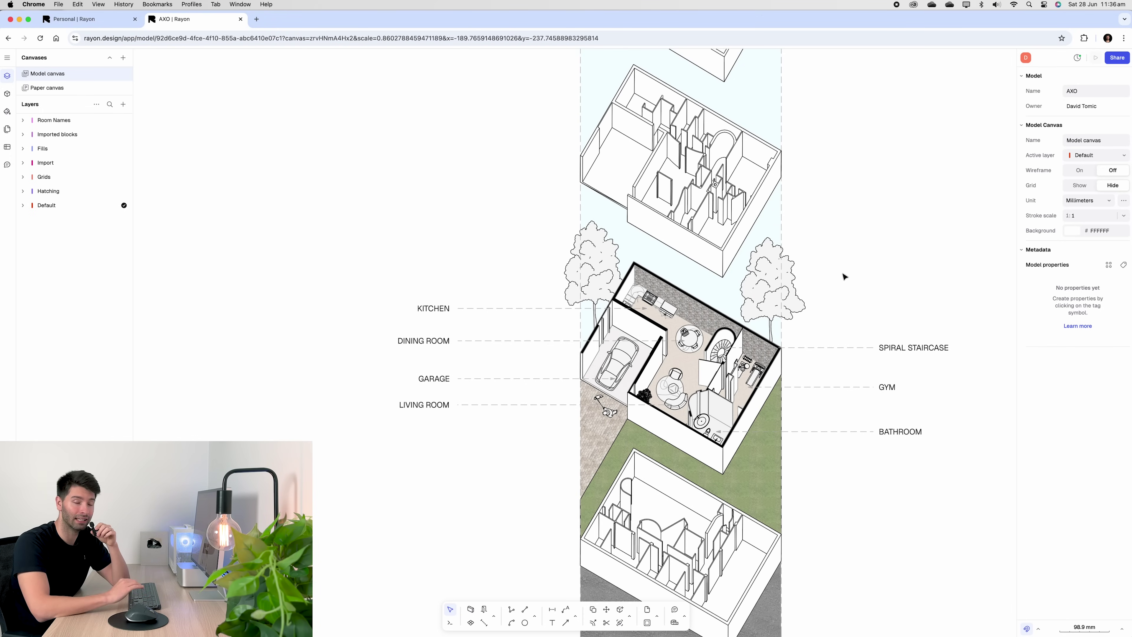
click(609, 418)
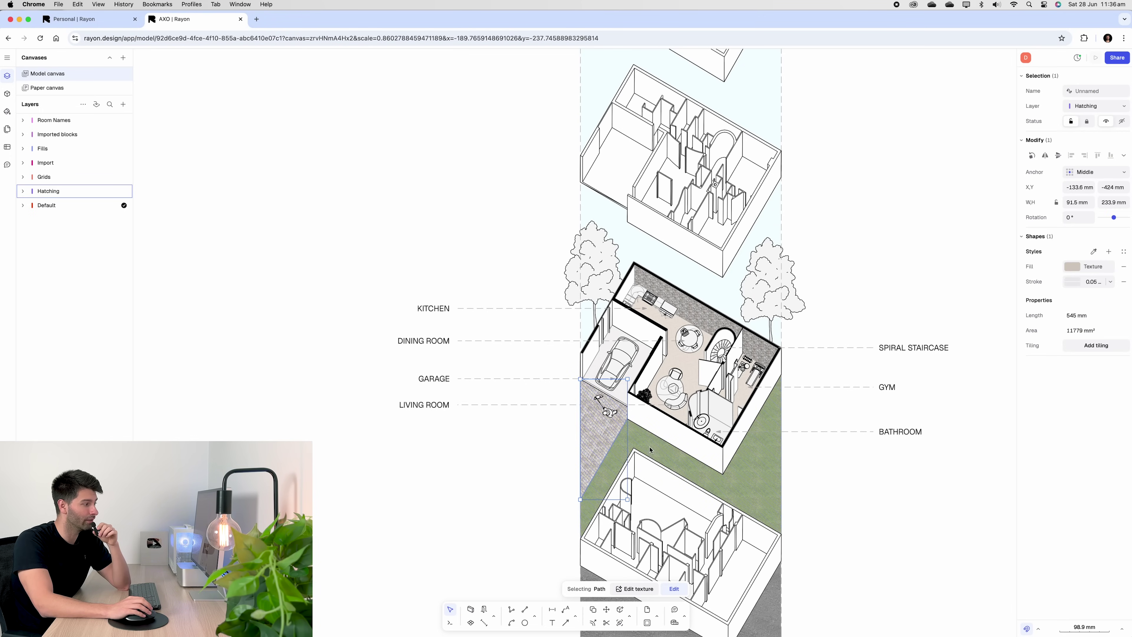
click(556, 435)
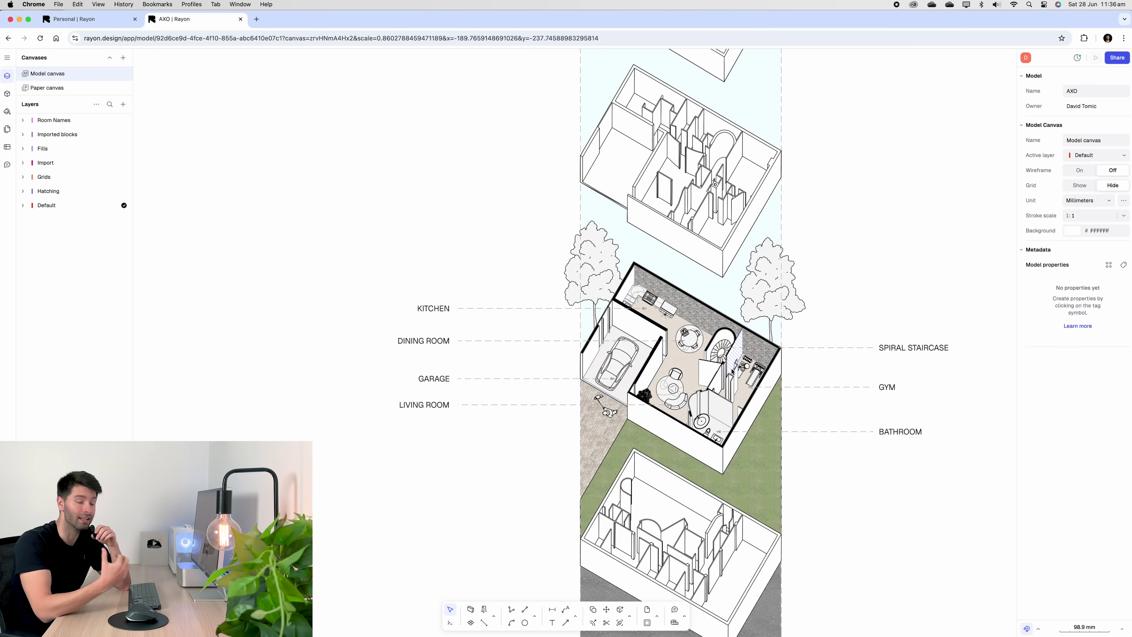
scroll(805, 444, down, 3)
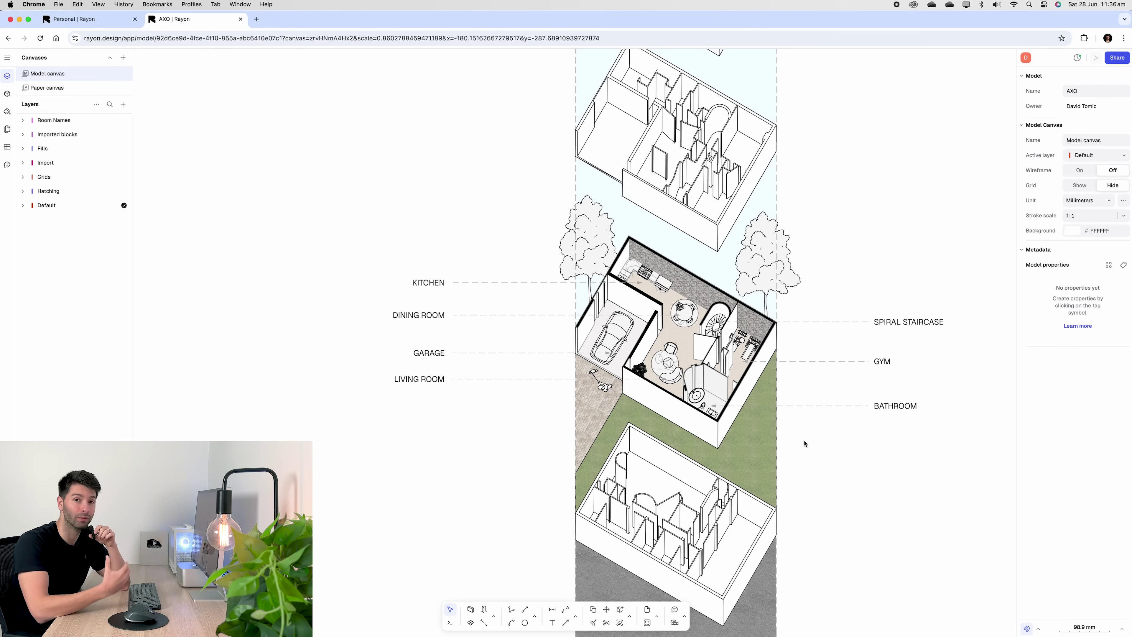
ctrl+scroll(805, 444, down, 3)
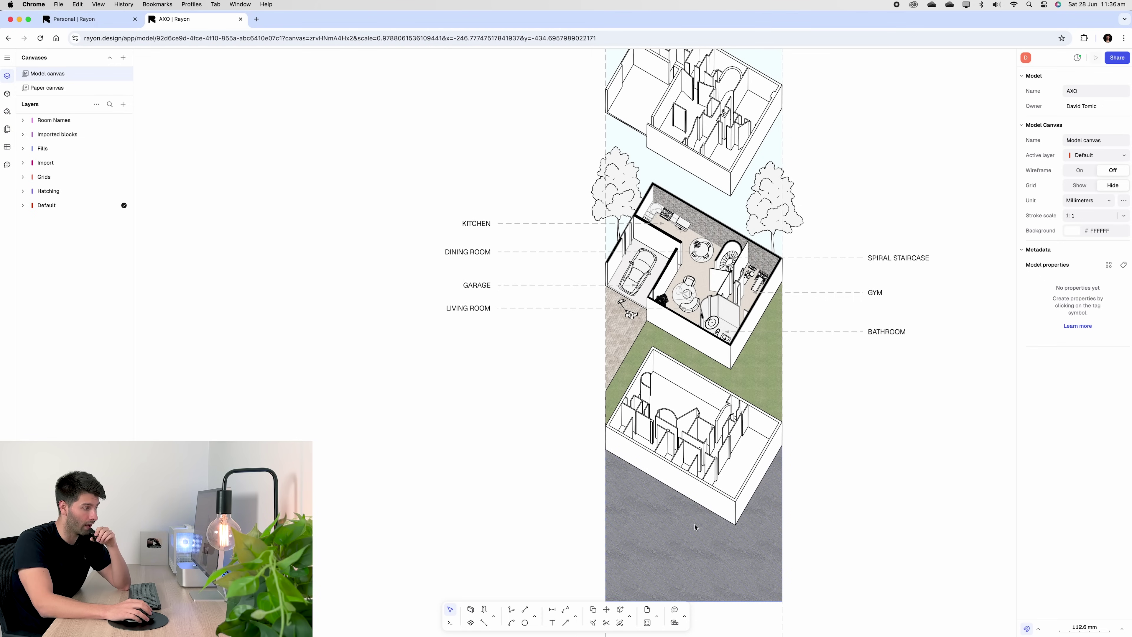
Step: Drag the grey earth fill's upper-right vertex onto the bottom floor's corner beneath the lawn
click(711, 533)
double_click(714, 534)
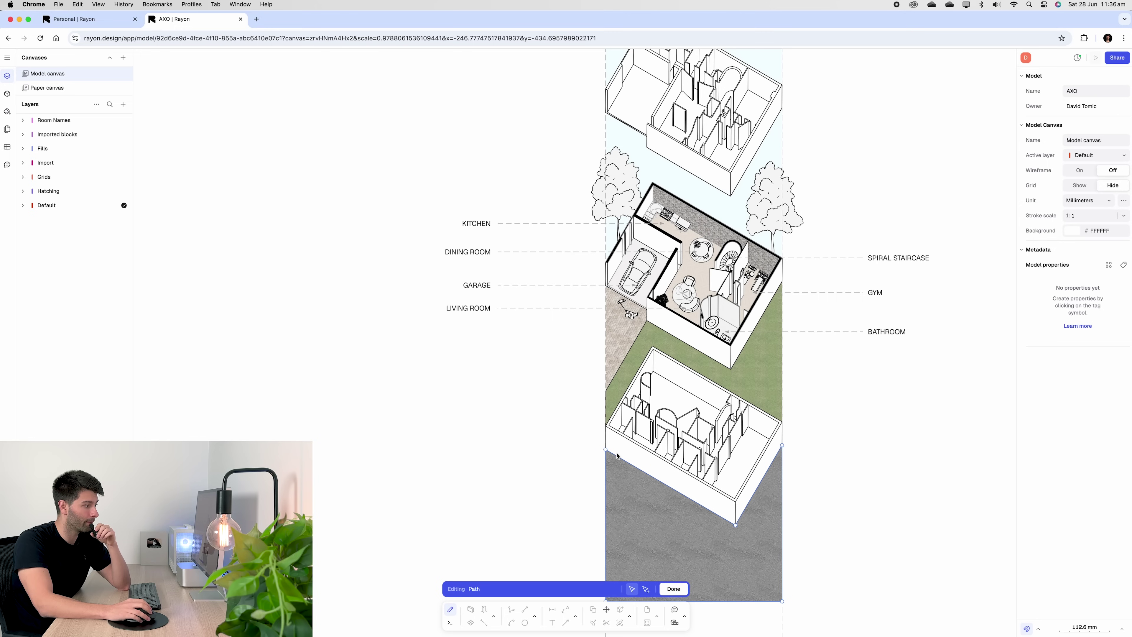
scroll(617, 455, up, 5)
scroll(863, 377, up, 1)
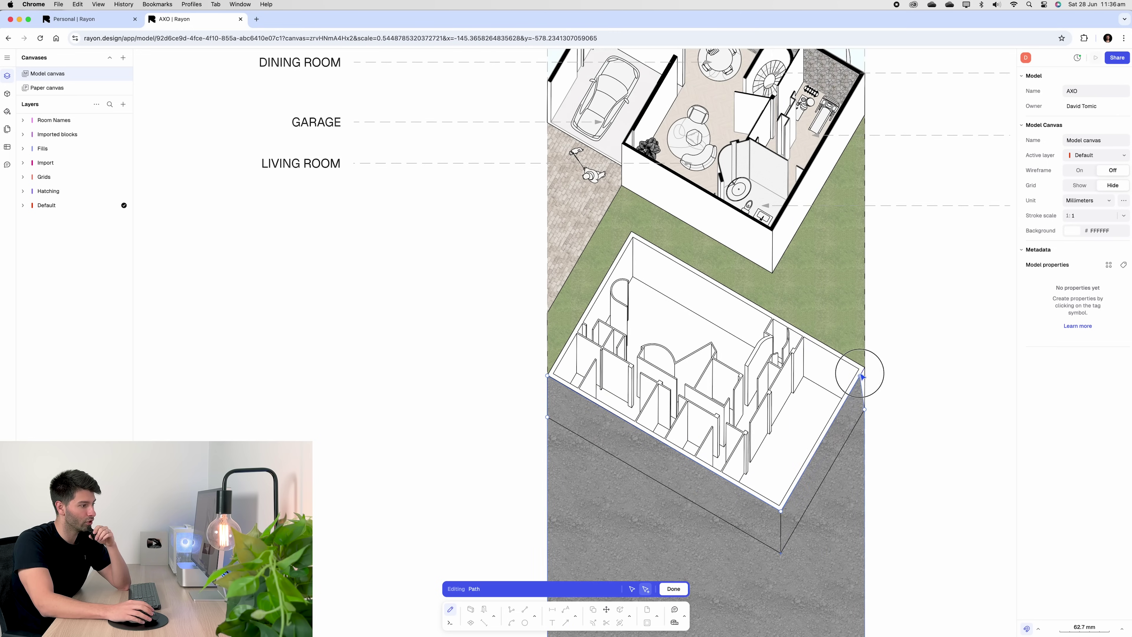
drag(863, 377, 864, 369)
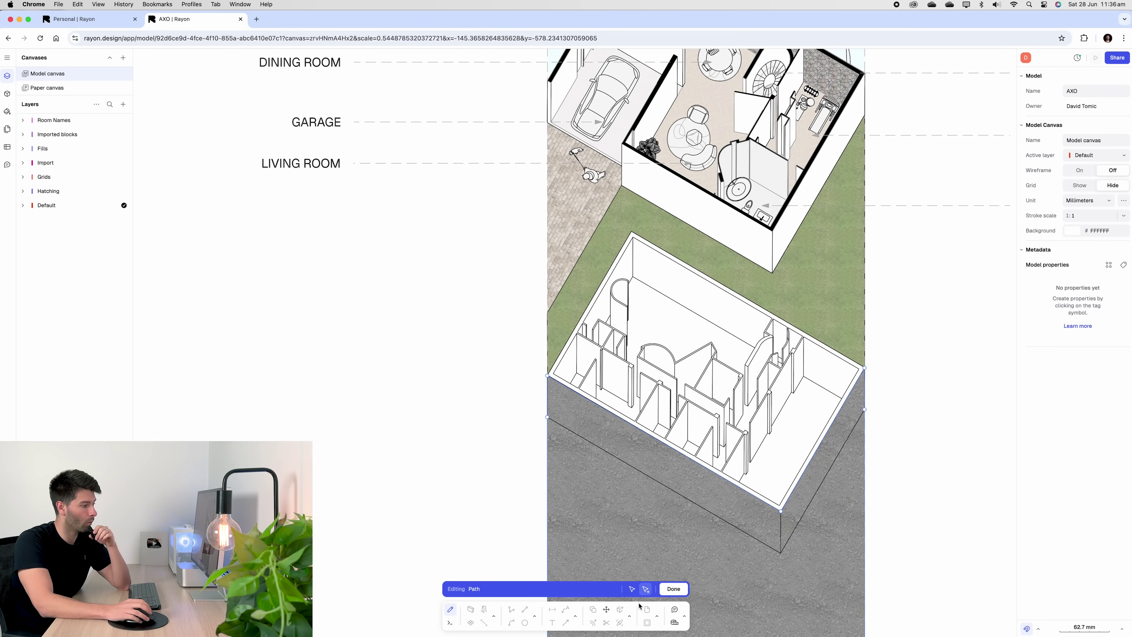
click(673, 589)
scroll(786, 448, down, 4)
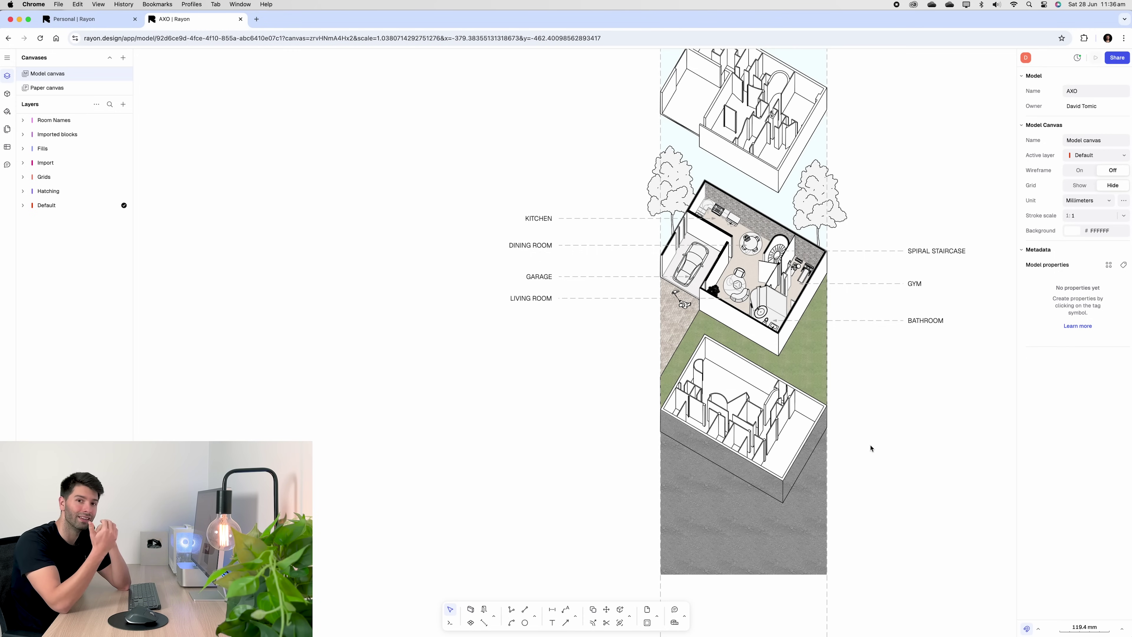
scroll(845, 448, up, 3)
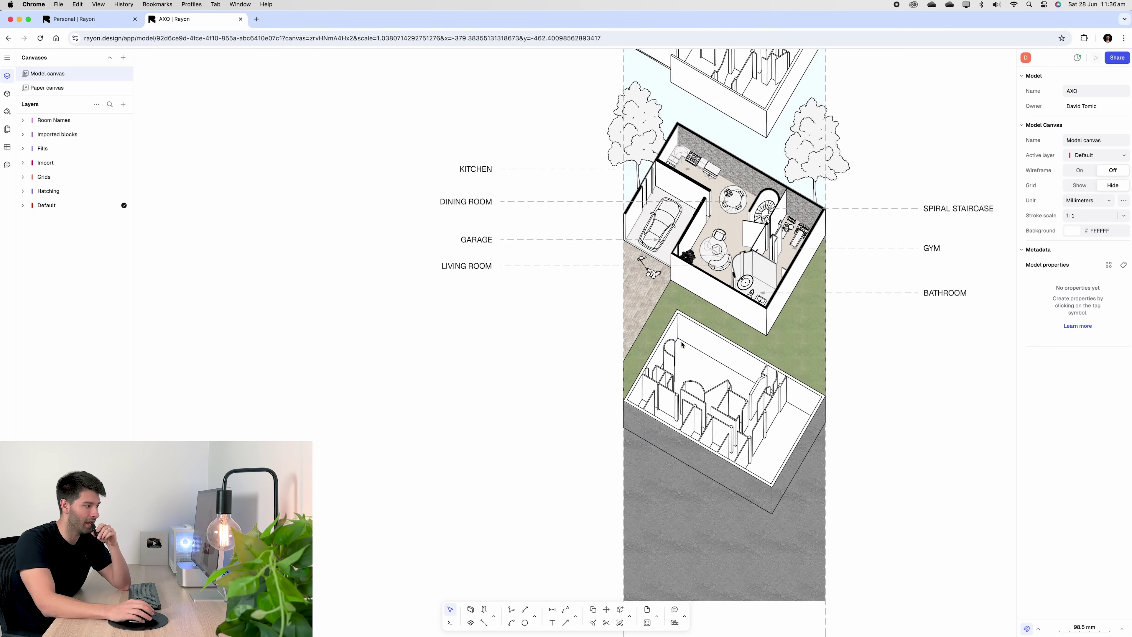
scroll(774, 384, up, 1)
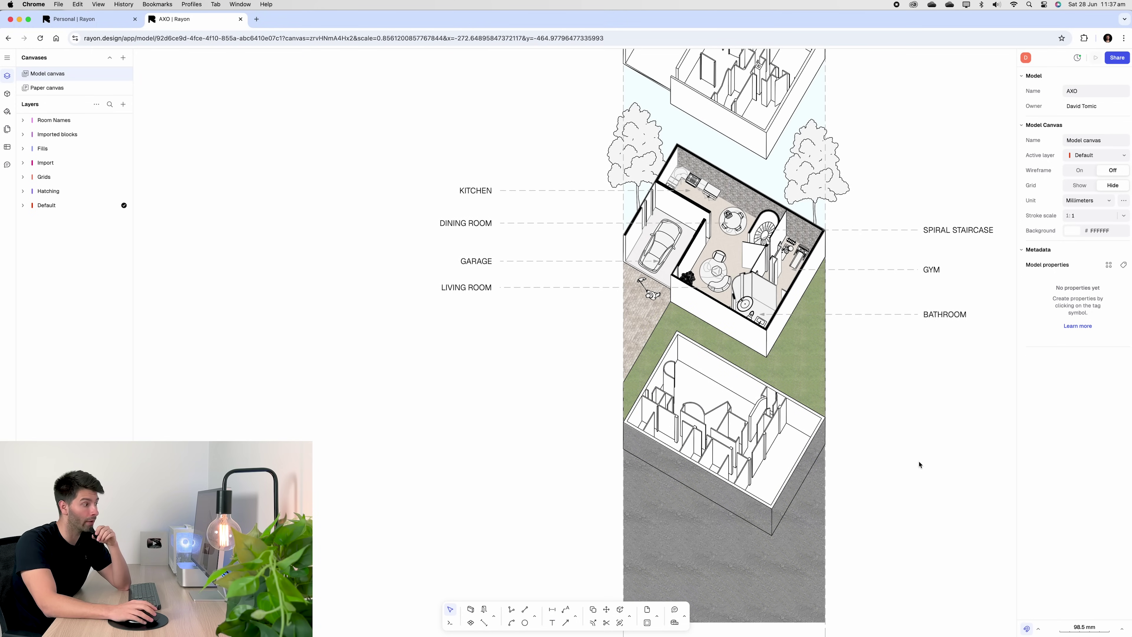
scroll(888, 475, down, 2)
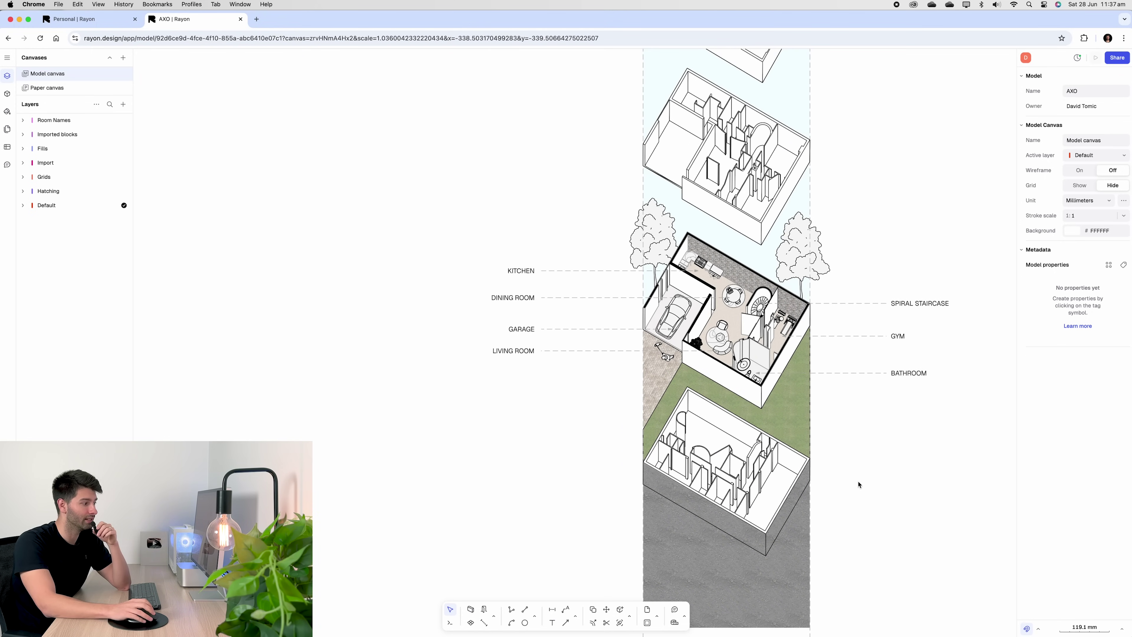
scroll(854, 488, up, 1)
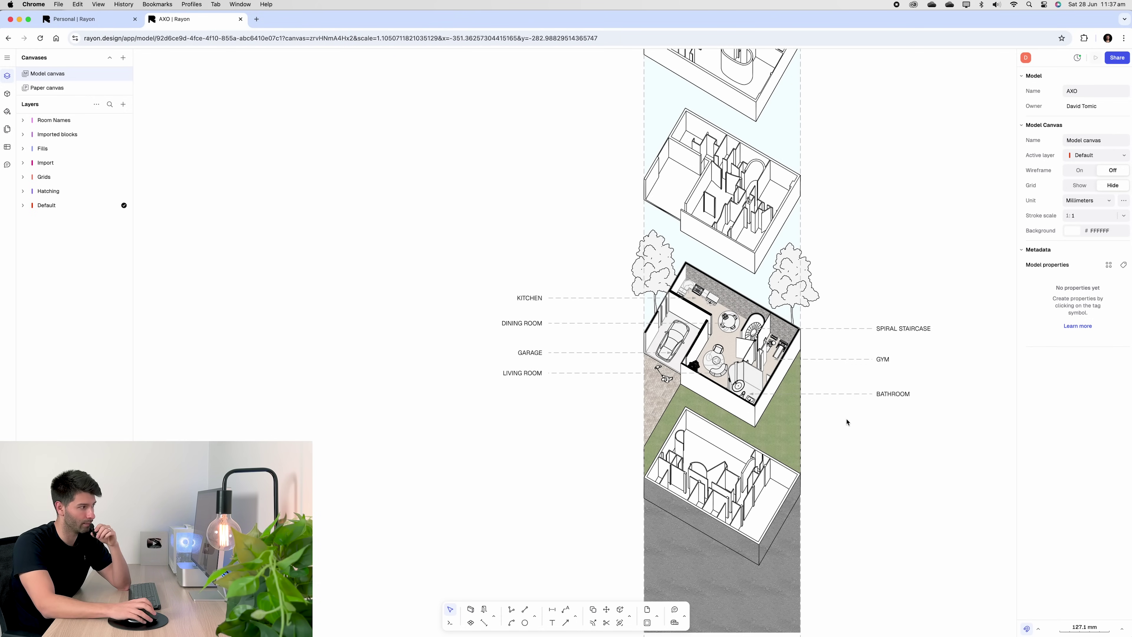
scroll(842, 357, down, 1)
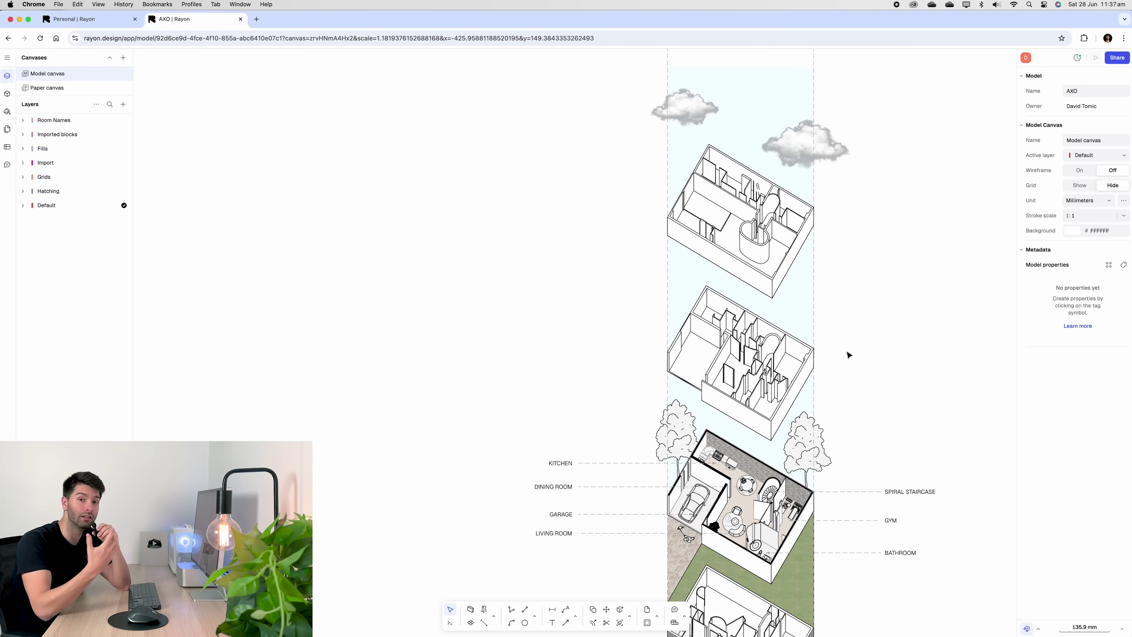
click(805, 314)
click(843, 341)
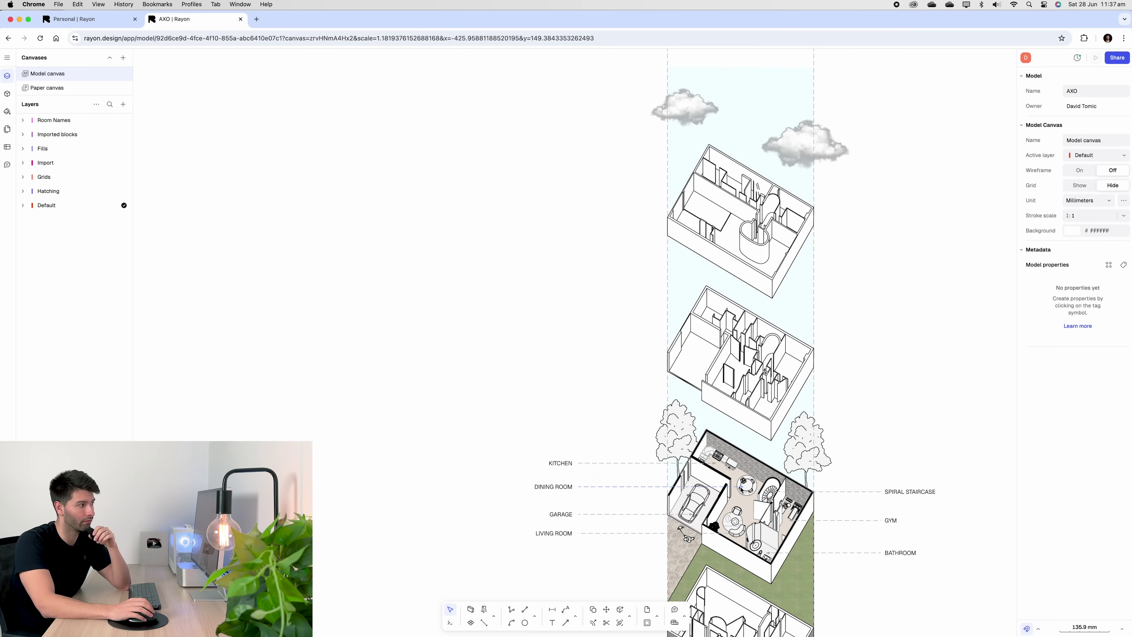
scroll(844, 384, down, 3)
scroll(844, 384, down, 2)
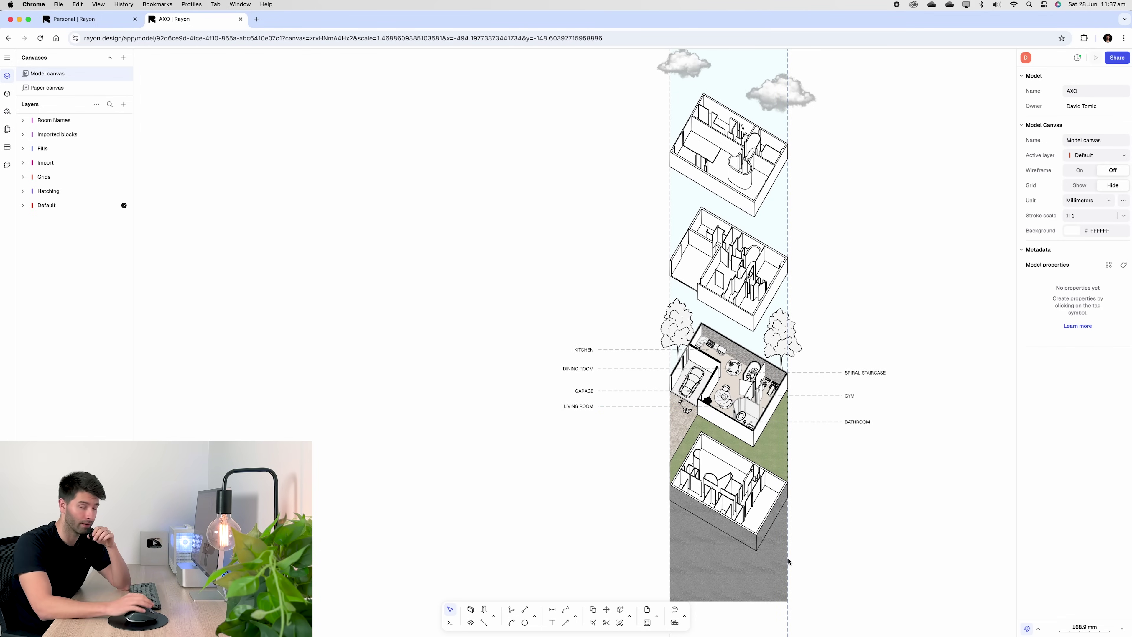
scroll(789, 561, down, 1)
click(774, 143)
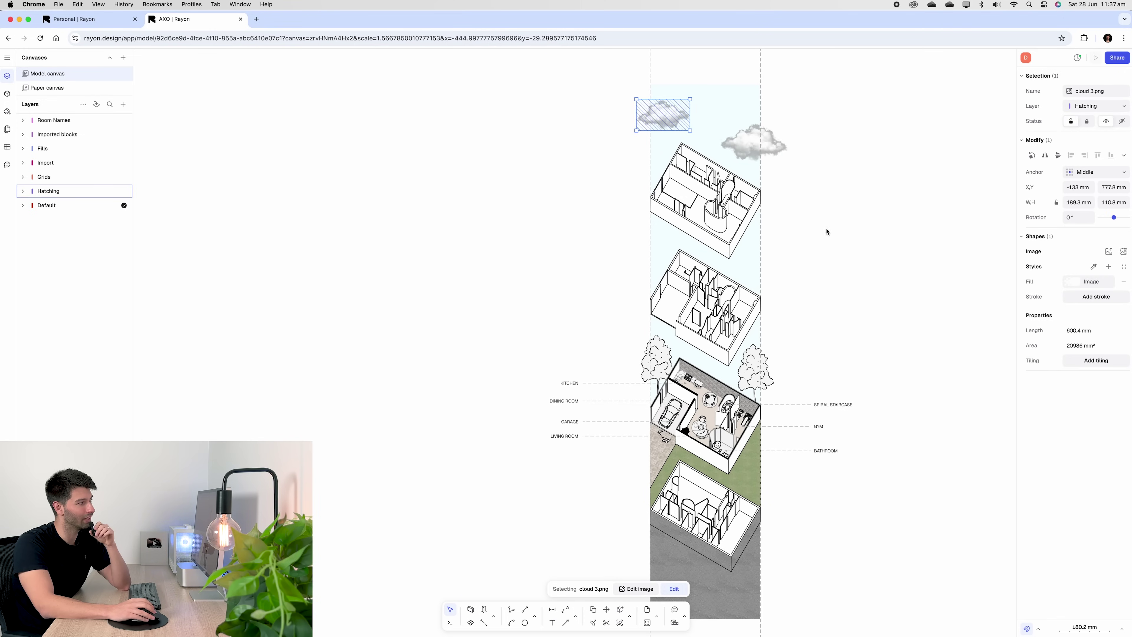
click(804, 236)
click(768, 377)
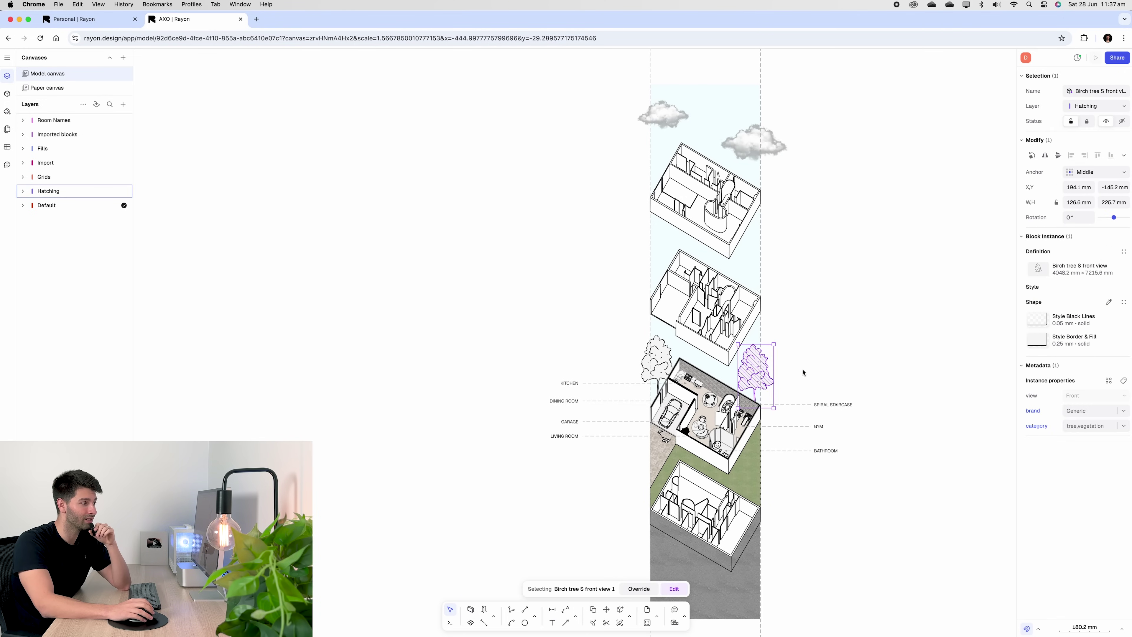
click(803, 372)
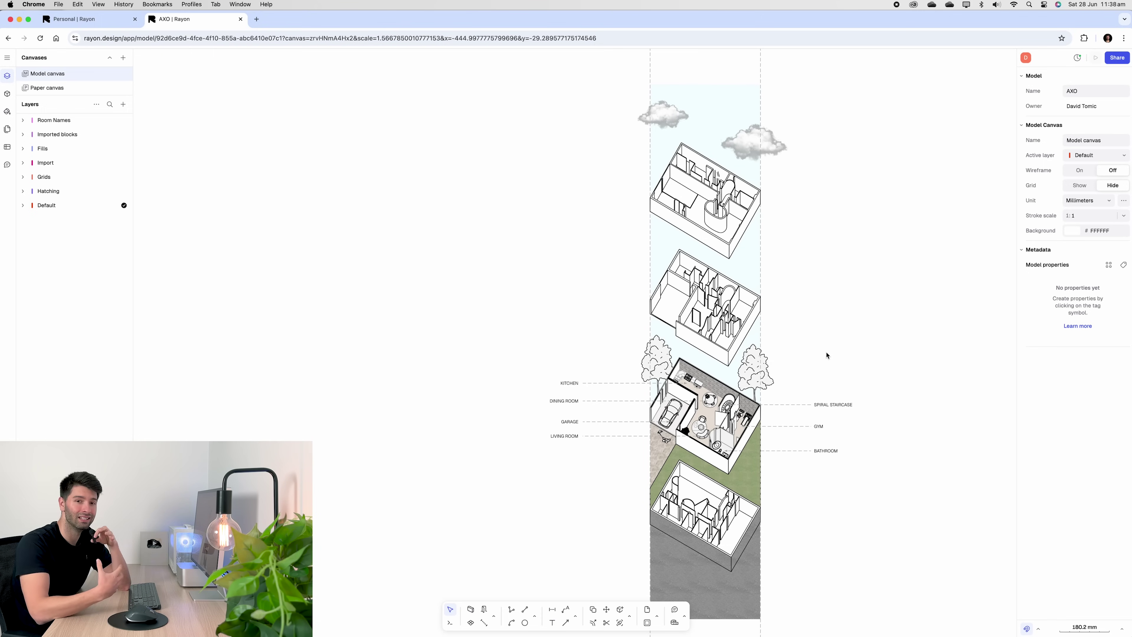
scroll(809, 299, down, 2)
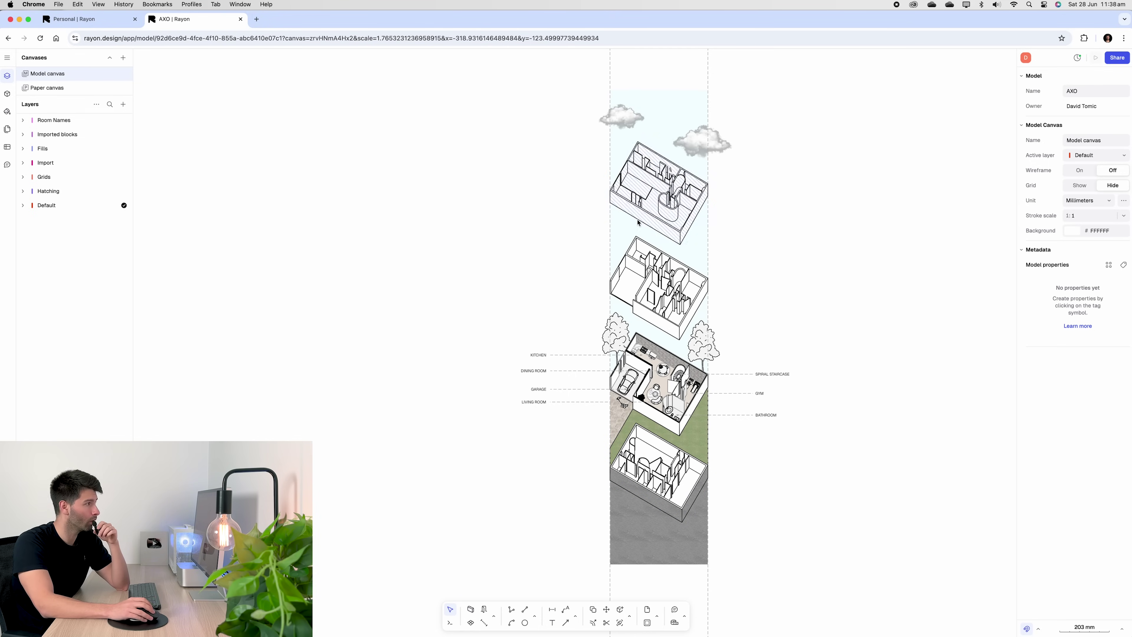
scroll(524, 200, right, 2)
scroll(490, 203, down, 2)
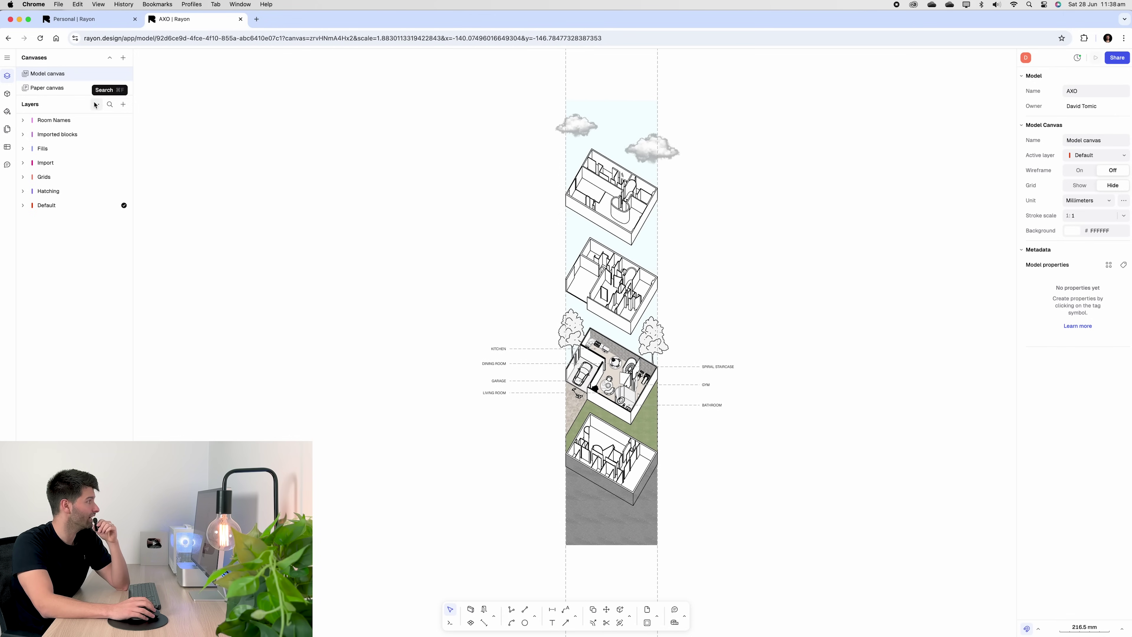
scroll(473, 169, up, 2)
scroll(437, 161, down, 1)
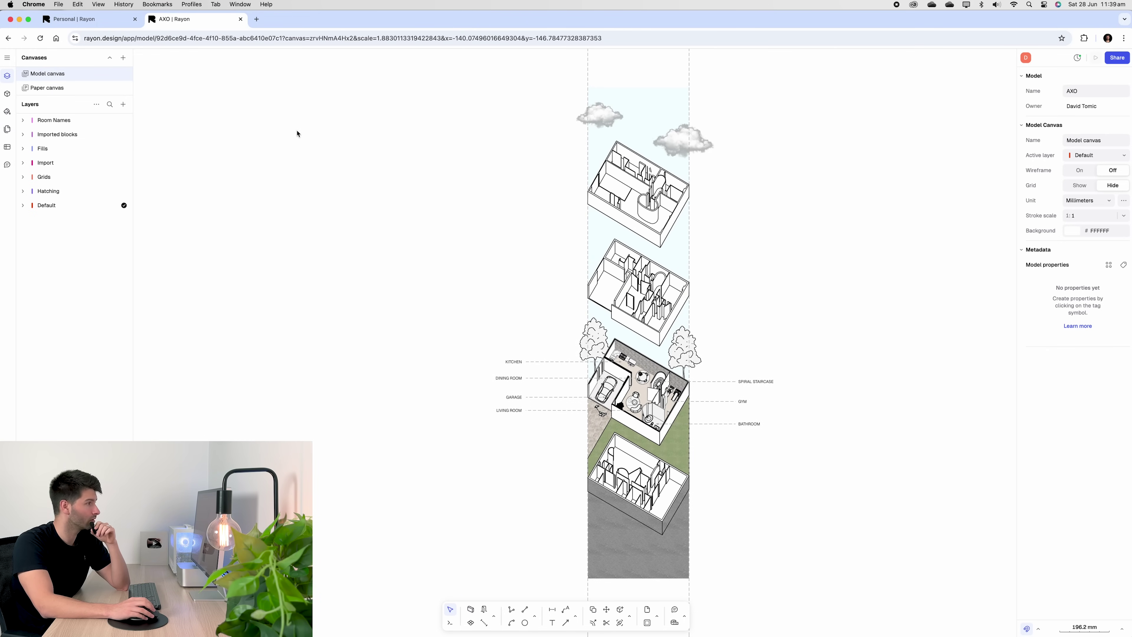
click(7, 58)
mouse_move(71, 118)
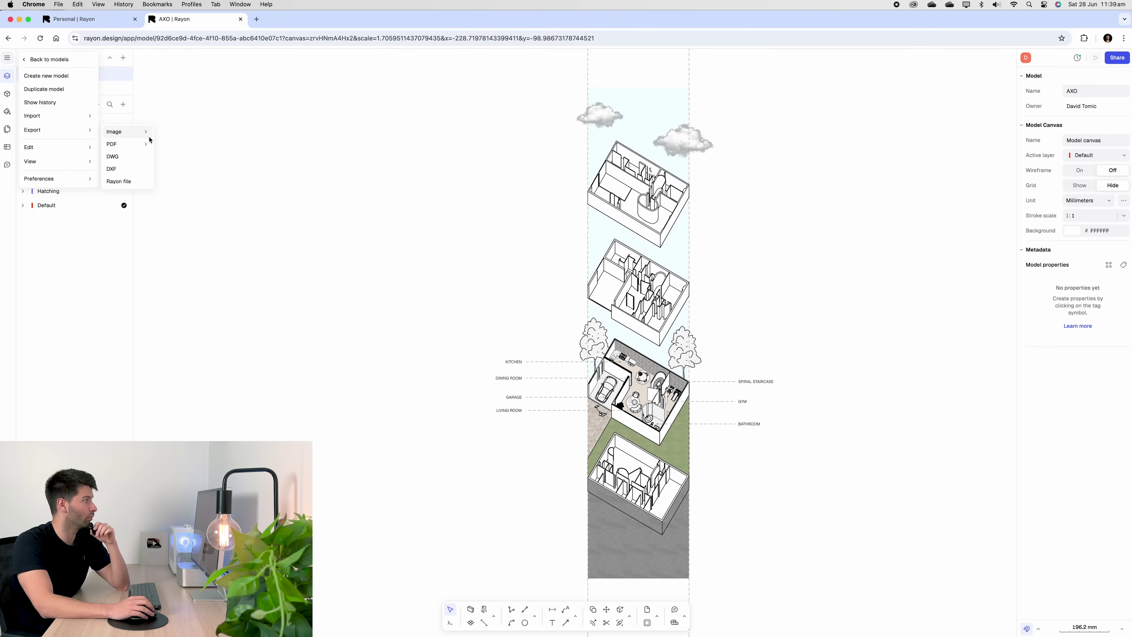
click(178, 146)
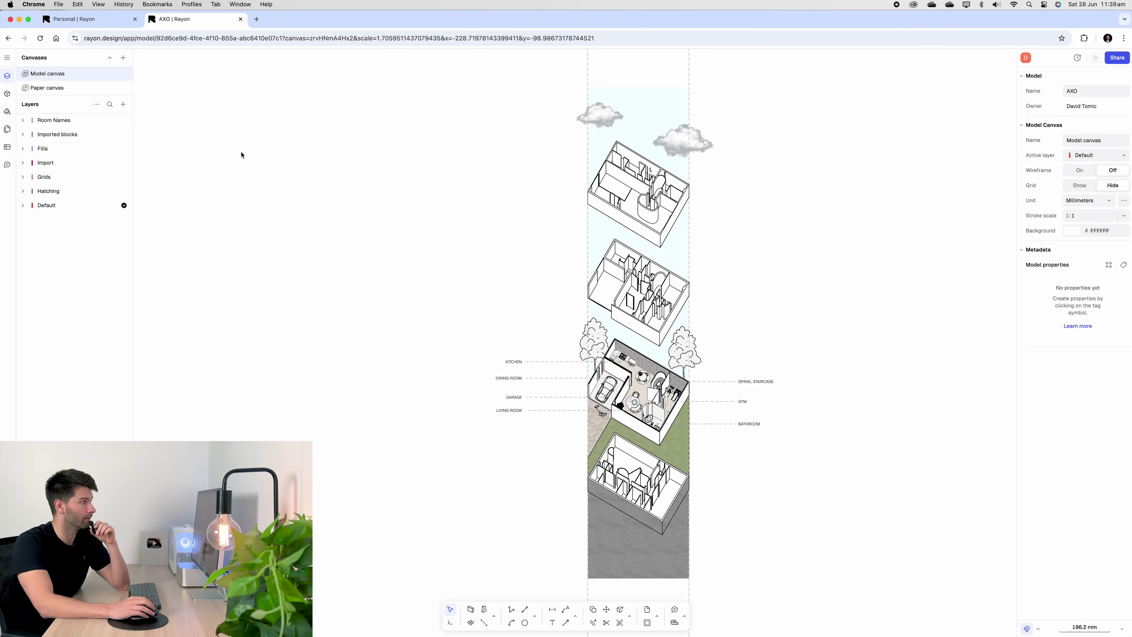